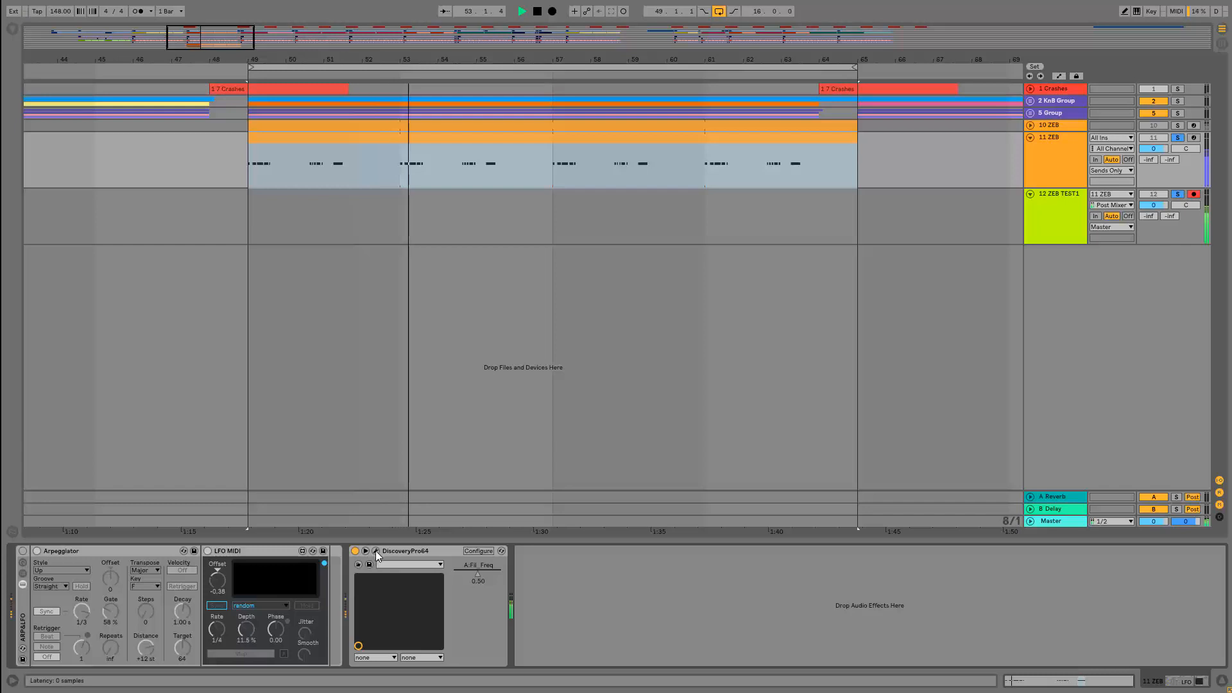
Open the DiscoveryPro64 synth interface, enable the ARP&LFO rack and bypass its Arpeggiator
left_click(375, 551)
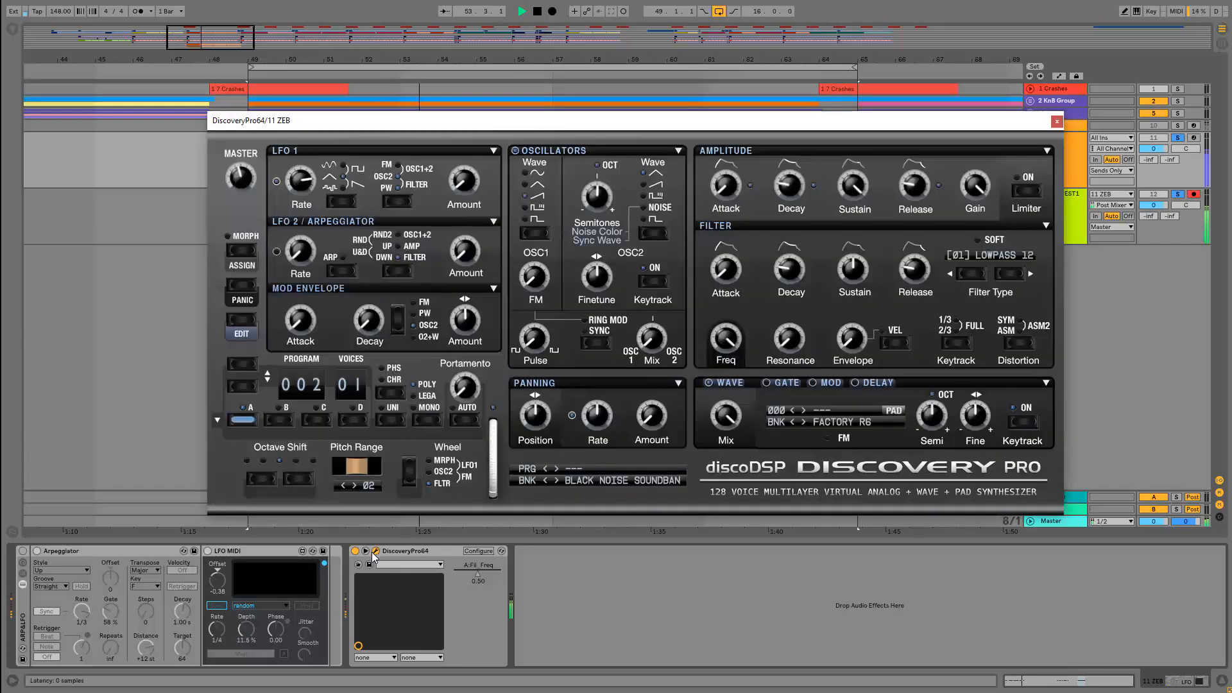
left_click(22, 552)
left_click(37, 551)
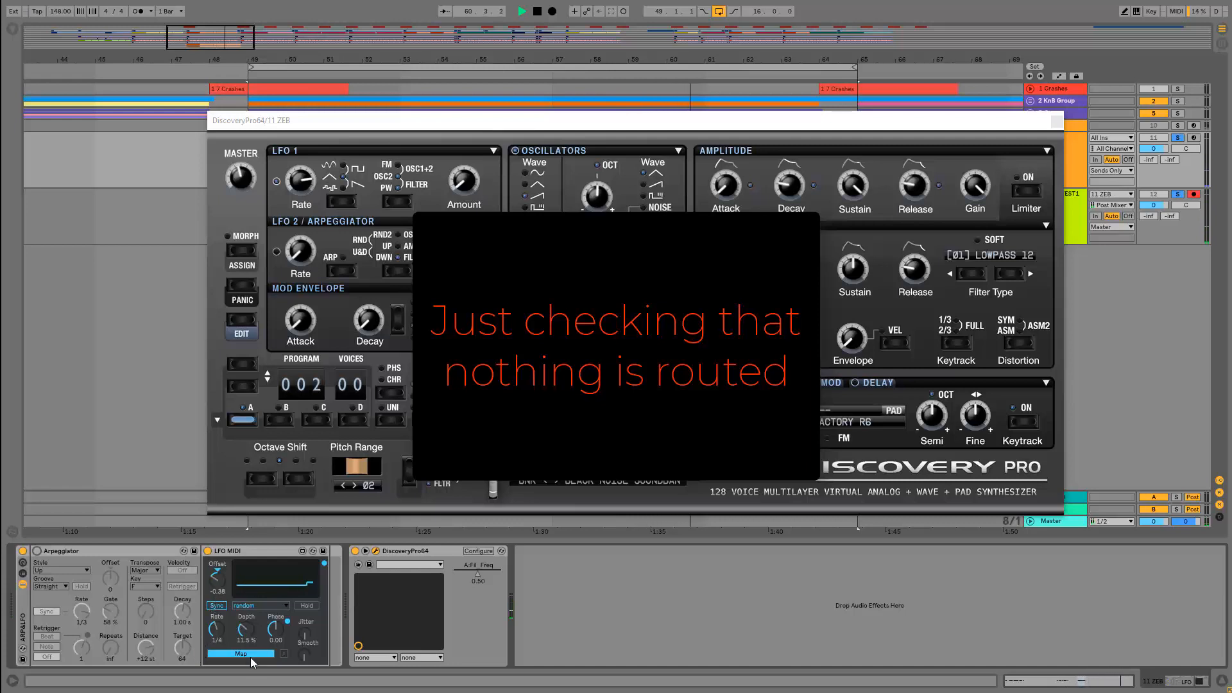
Set the synth's LFO 1 amount to about 60% and adjust oscillator 1's FM knob
left_click_drag(550, 132, 563, 108)
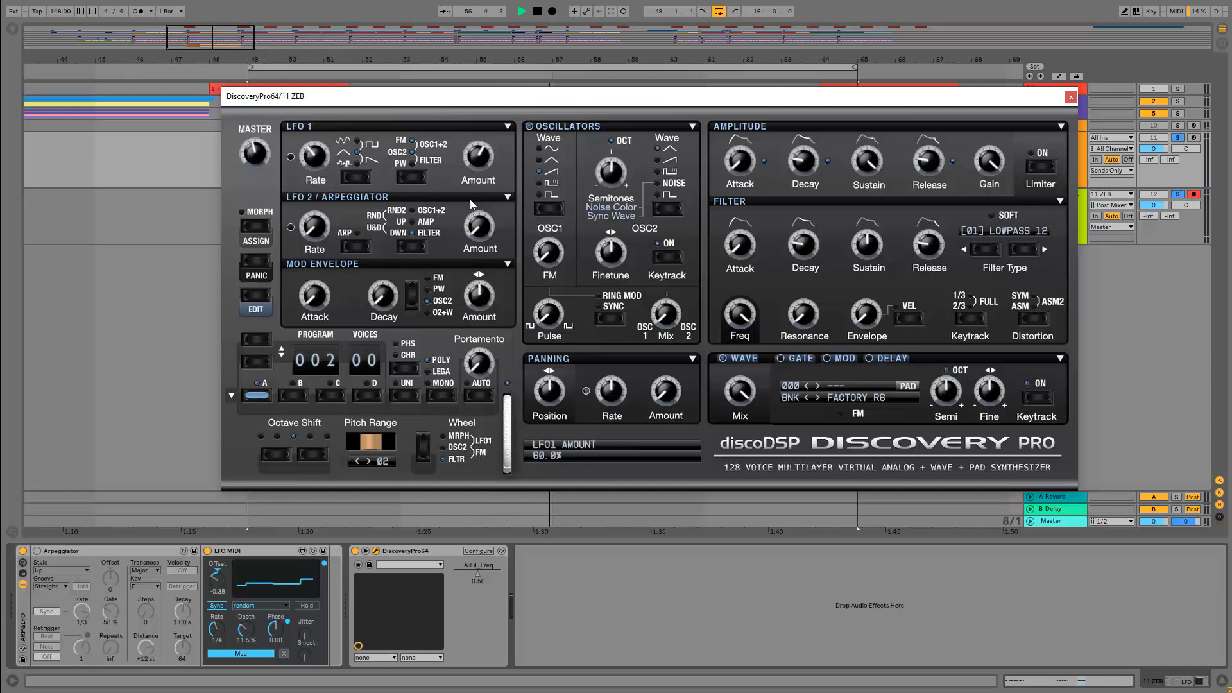
left_click_drag(481, 159, 481, 152)
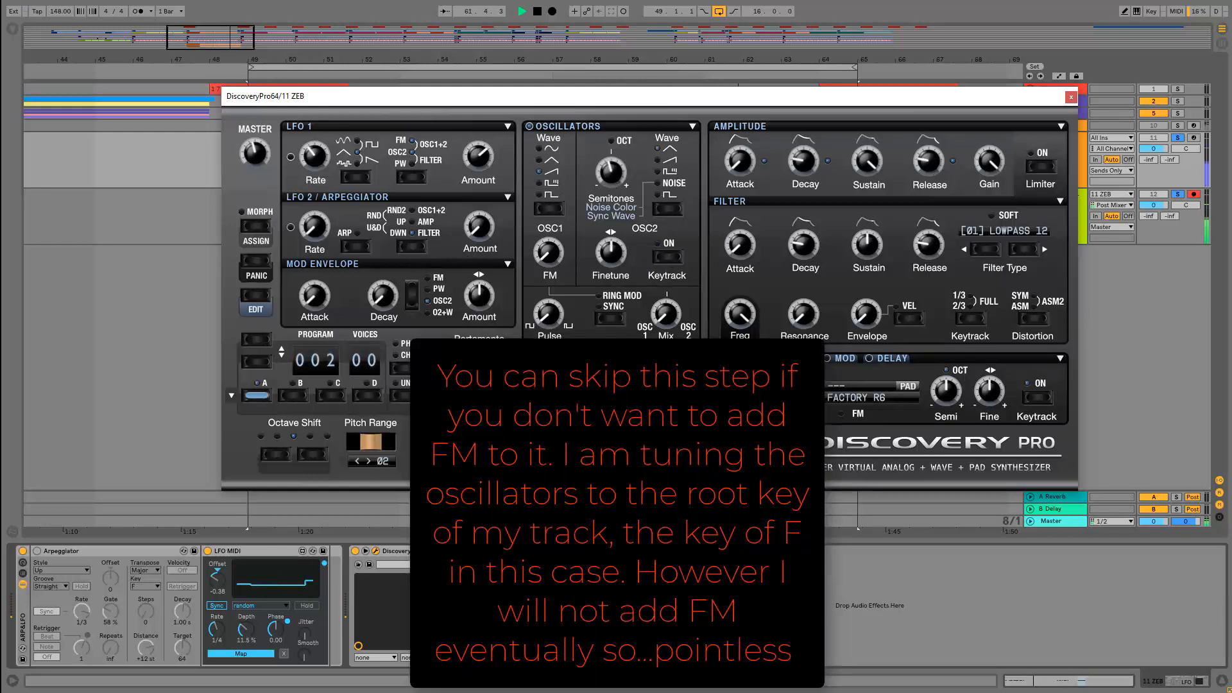
left_click_drag(427, 96, 396, 140)
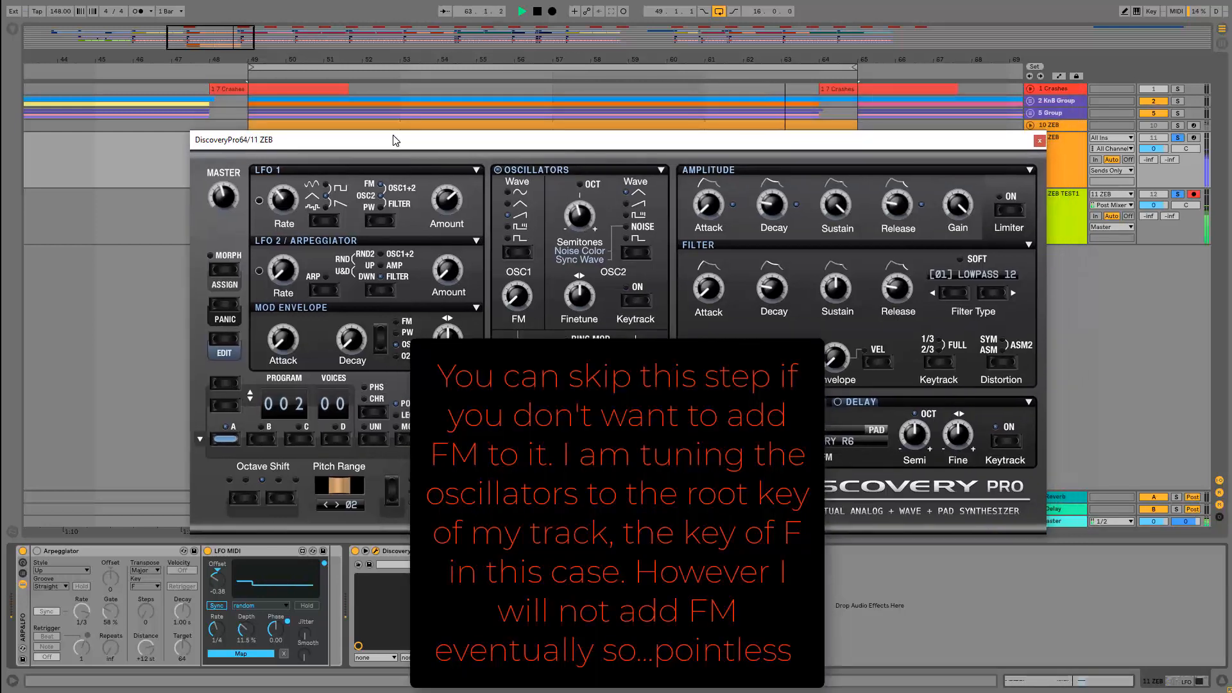
left_click_drag(305, 147, 359, 149)
left_click_drag(571, 297, 584, 195)
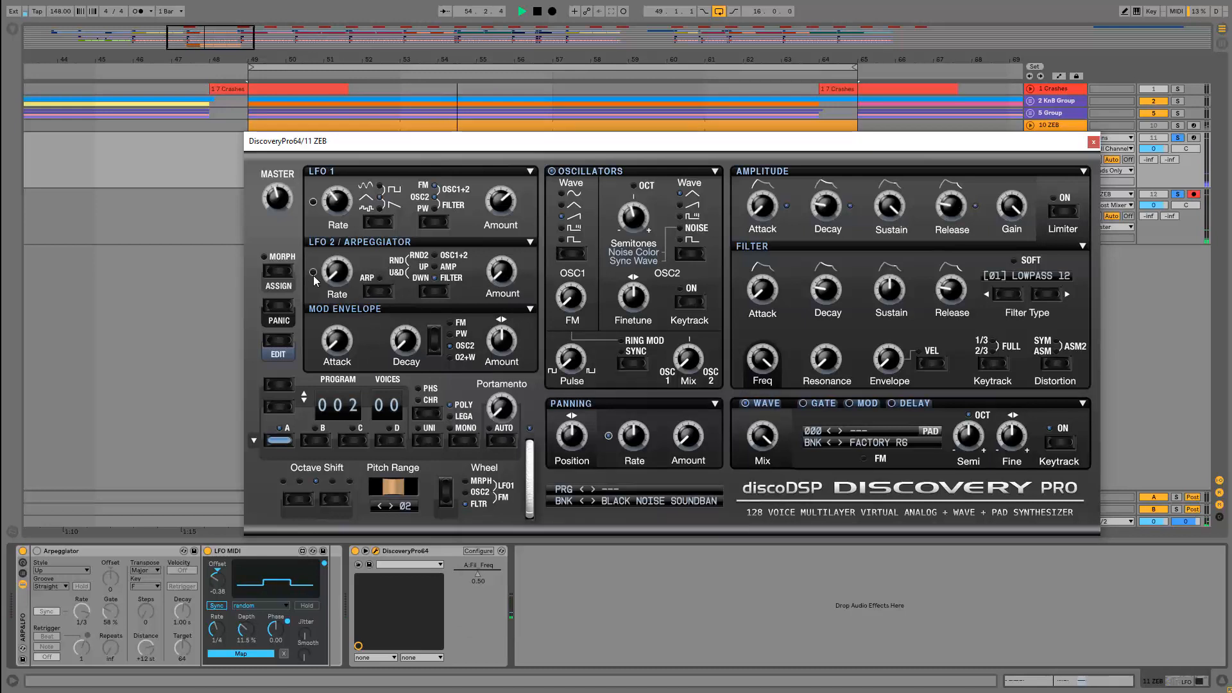
Adjust the synth's LFO 2 rate and switch the filter to BNDPASS 24 with about 39% resonance
left_click_drag(341, 273, 351, 205)
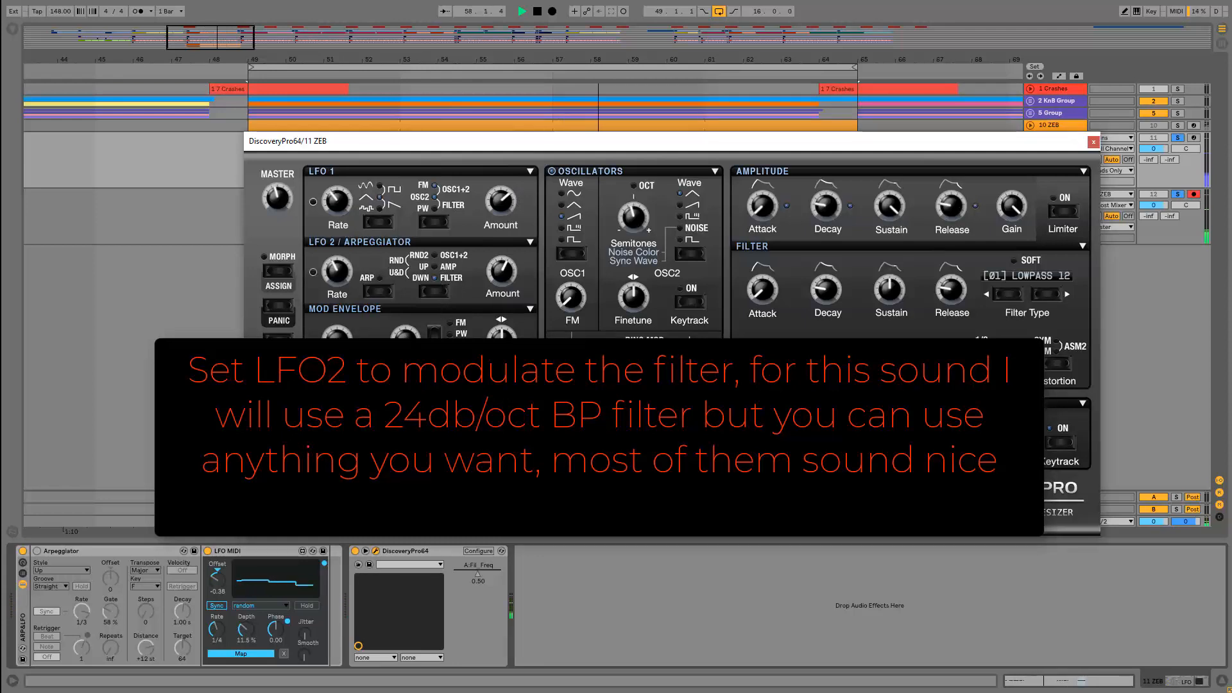
left_click(1048, 297)
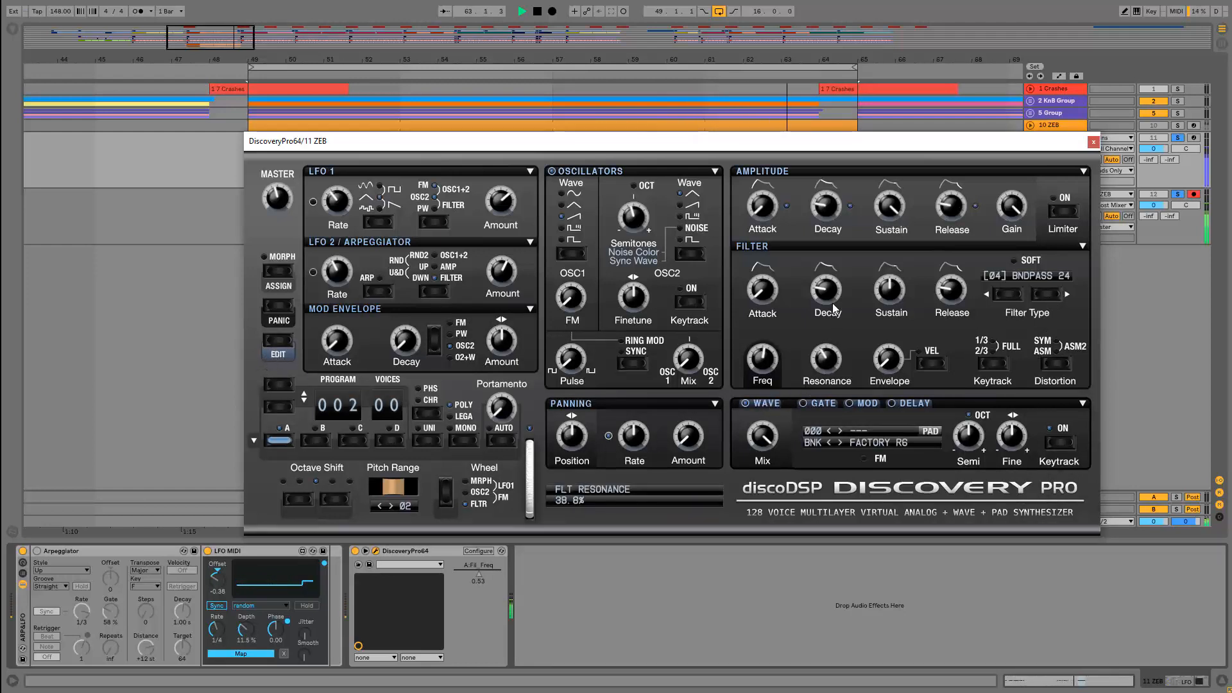
left_click_drag(844, 144, 801, 113)
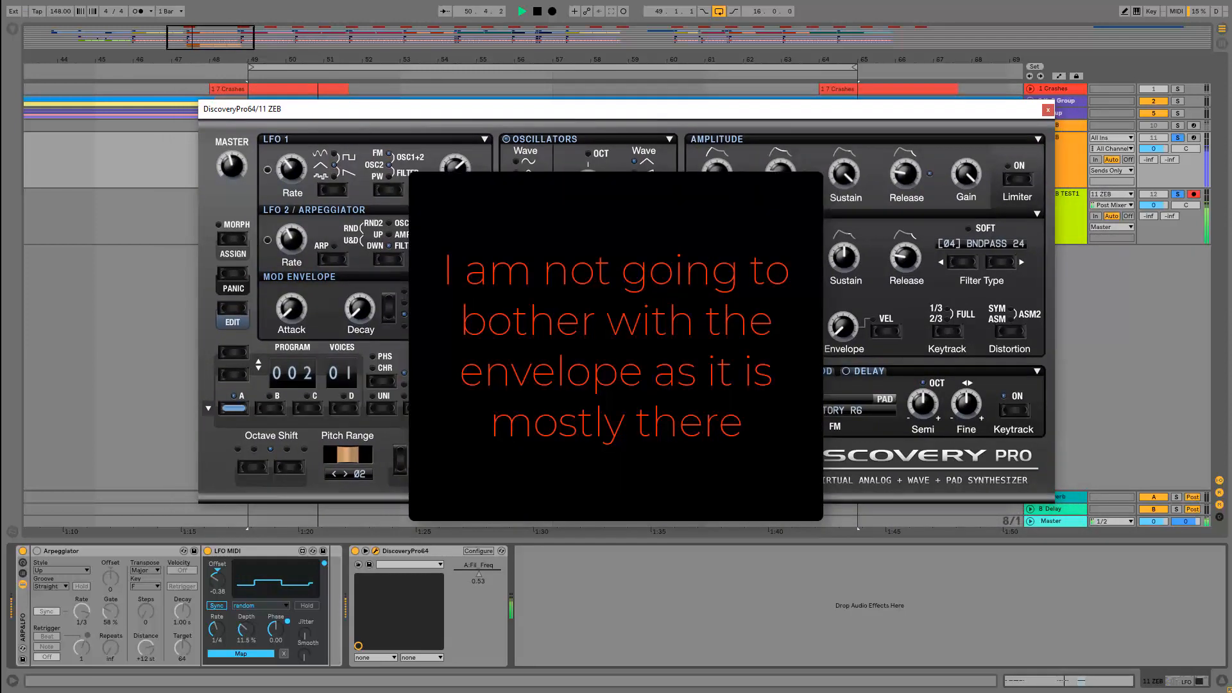
Enable the reverb, Ping Pong Delay and EQ Eight on track 12 ZEB TEST1, setting the delay's feedback to 34% and dry/wet to 33%
left_click(1074, 233)
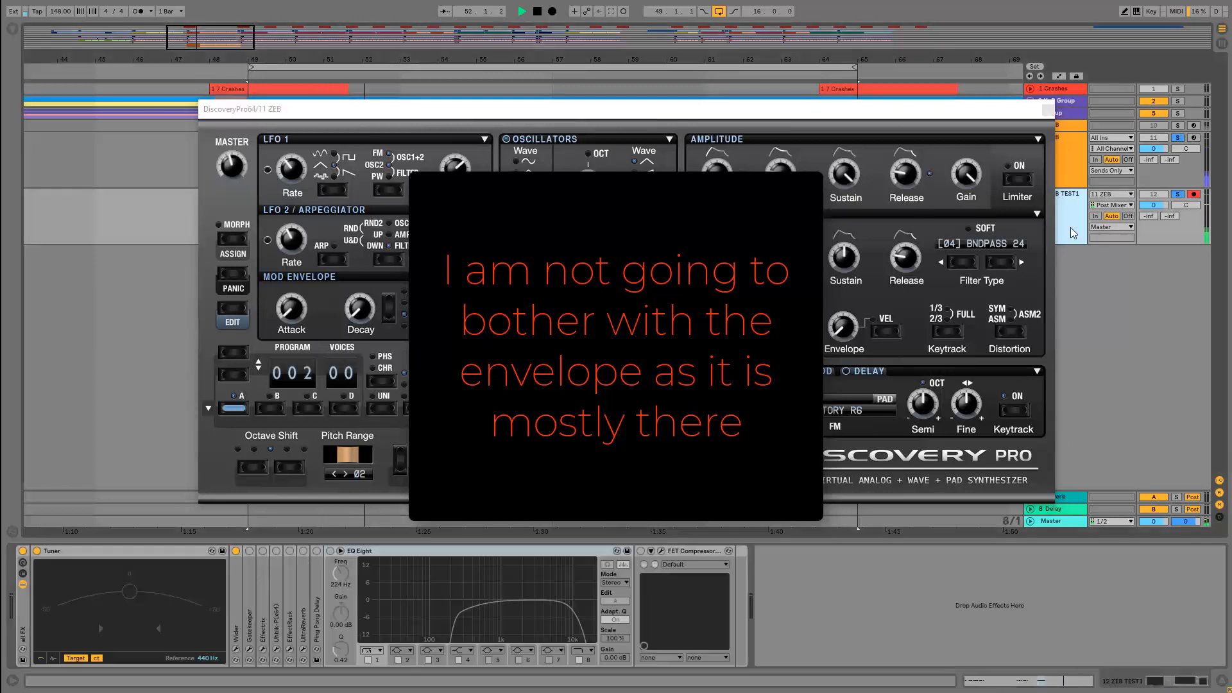
left_click(303, 552)
left_click(330, 551)
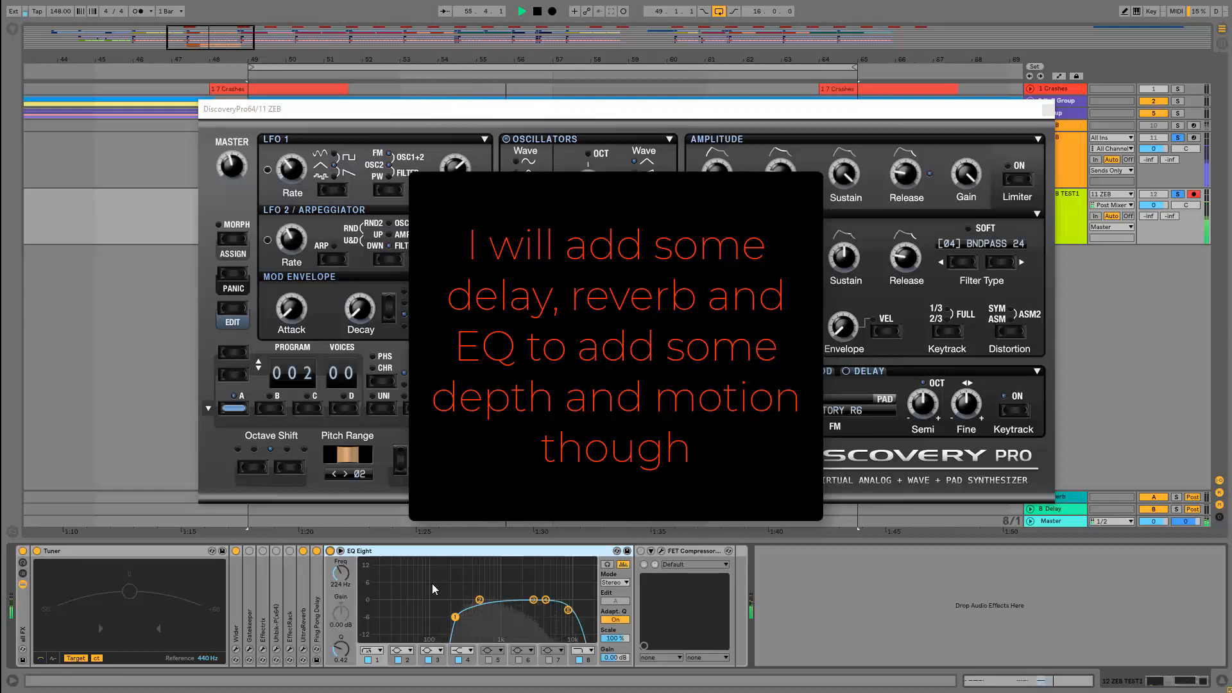
double_click(321, 583)
left_click_drag(364, 654, 329, 658)
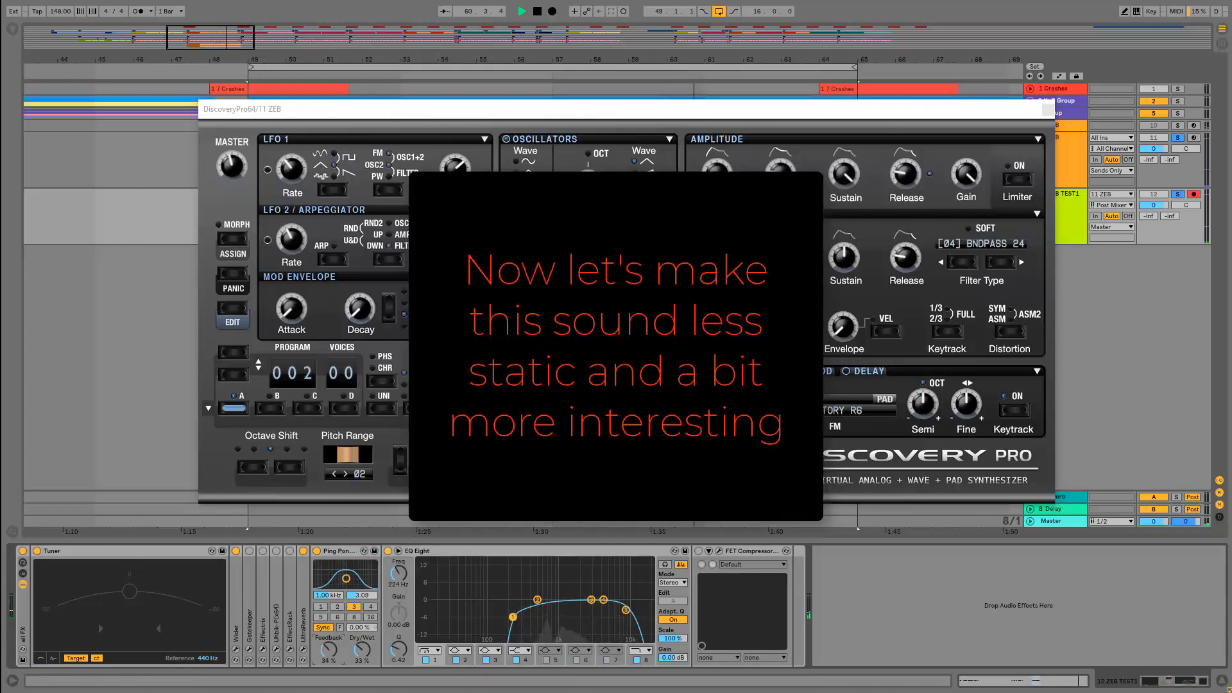
Map the LFO MIDI device on track 11 ZEB to the synth's filter frequency parameter
left_click(1078, 168)
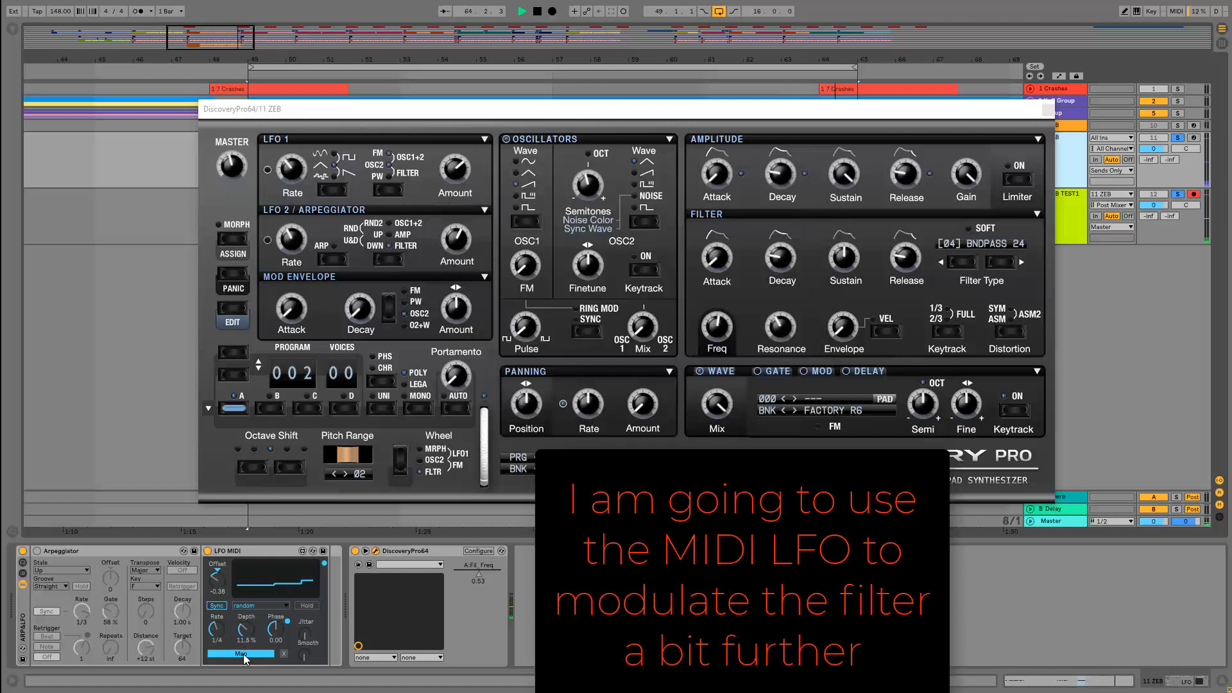
left_click(244, 654)
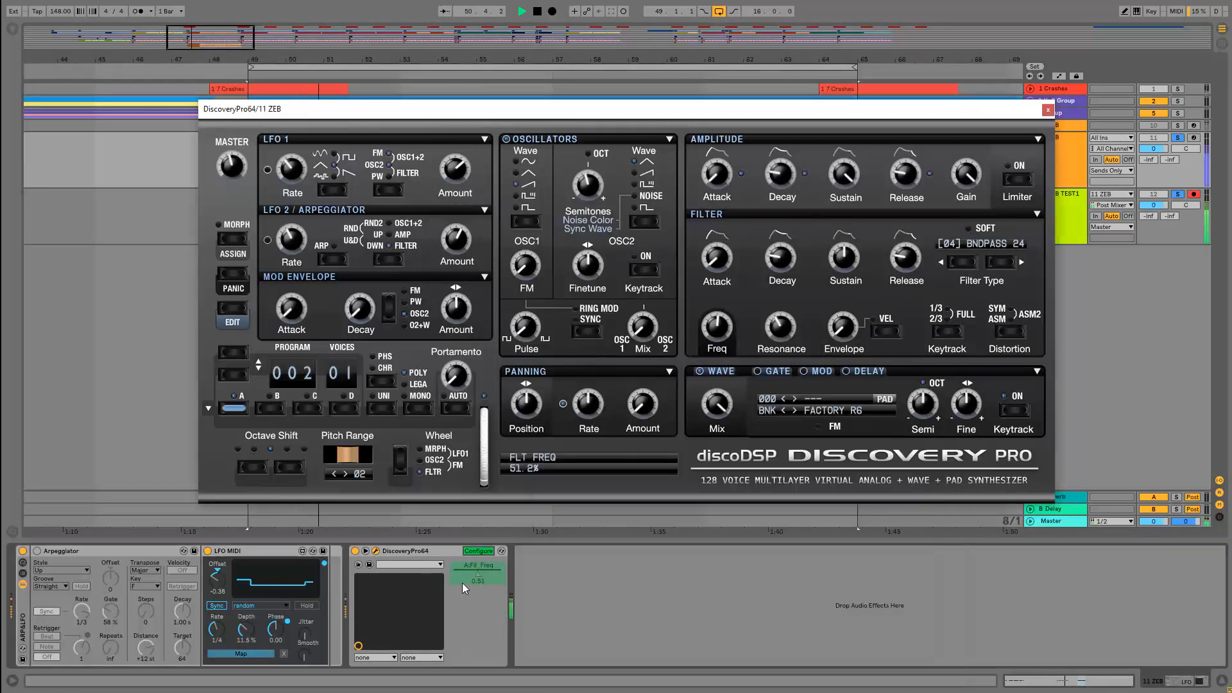
left_click(480, 572)
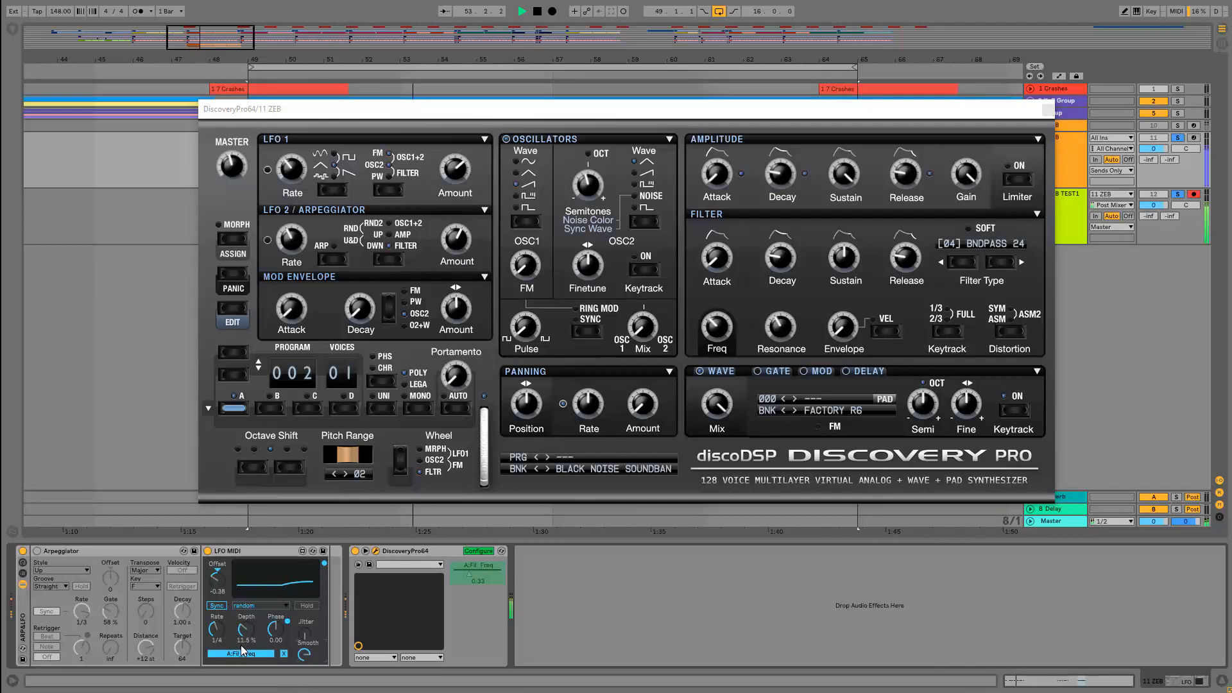
Set the LFO MIDI device's offset to 0.35 and its synced rate to 1/8
left_click_drag(217, 575, 217, 553)
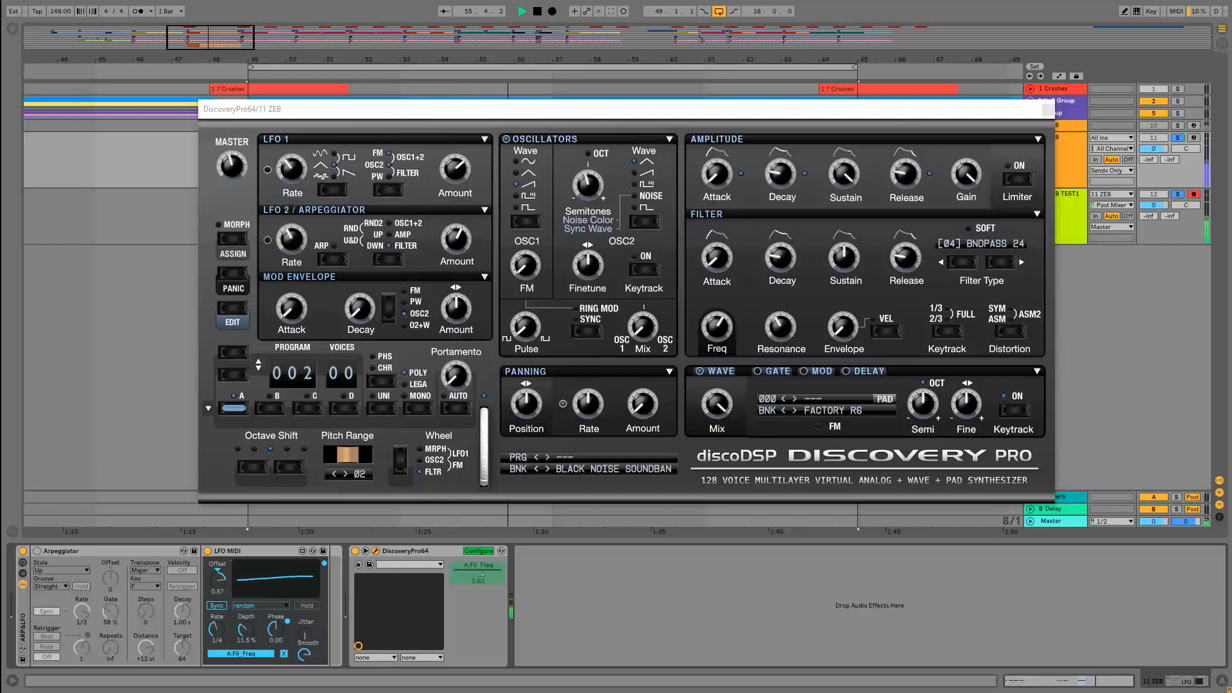
left_click_drag(229, 640, 230, 647)
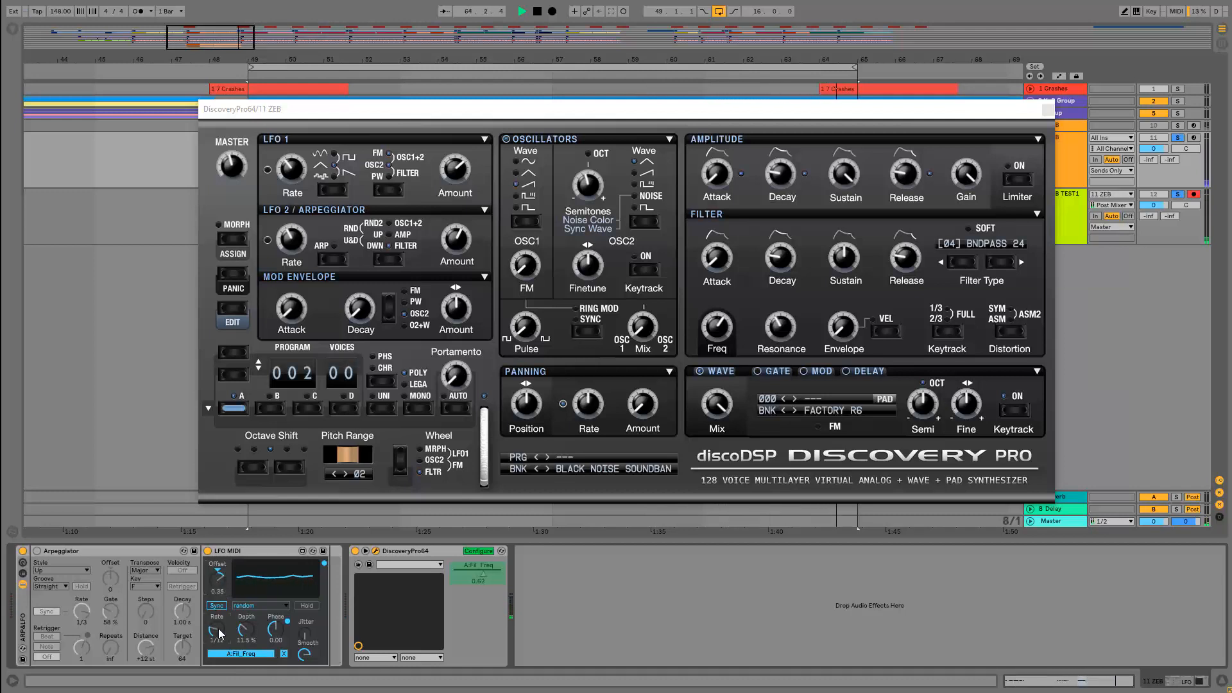
left_click_drag(217, 630, 217, 624)
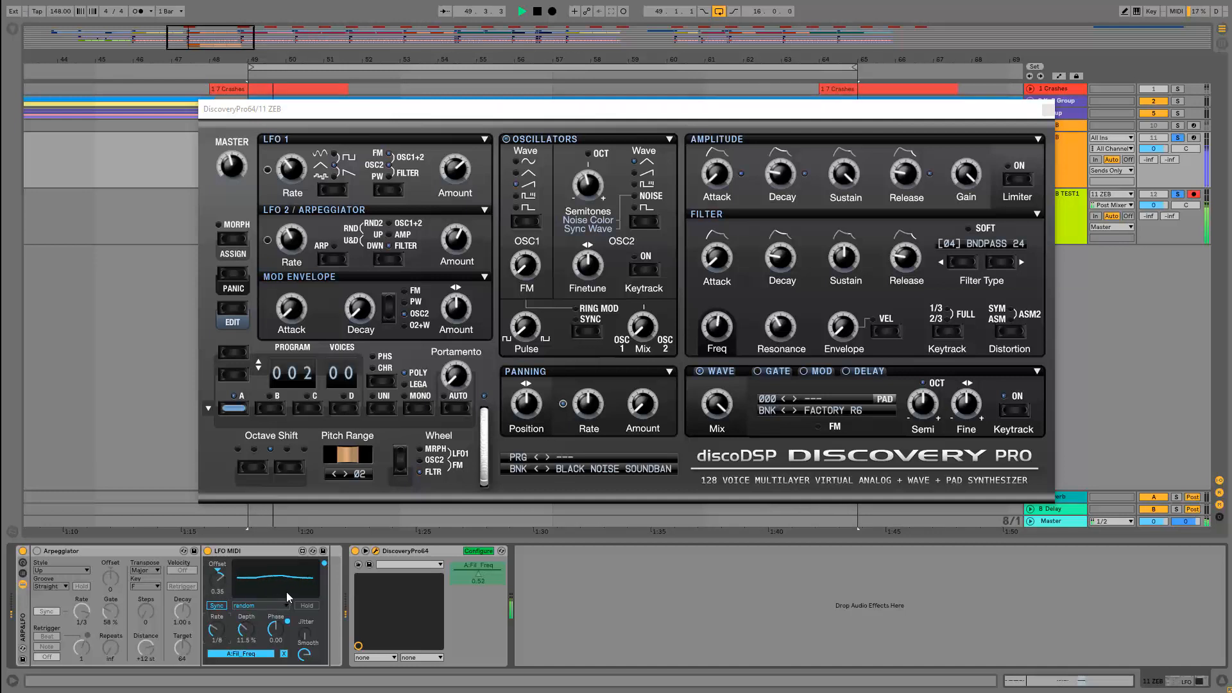
Duplicate the LFO MIDI device that modulates the filter frequency
left_click(278, 555)
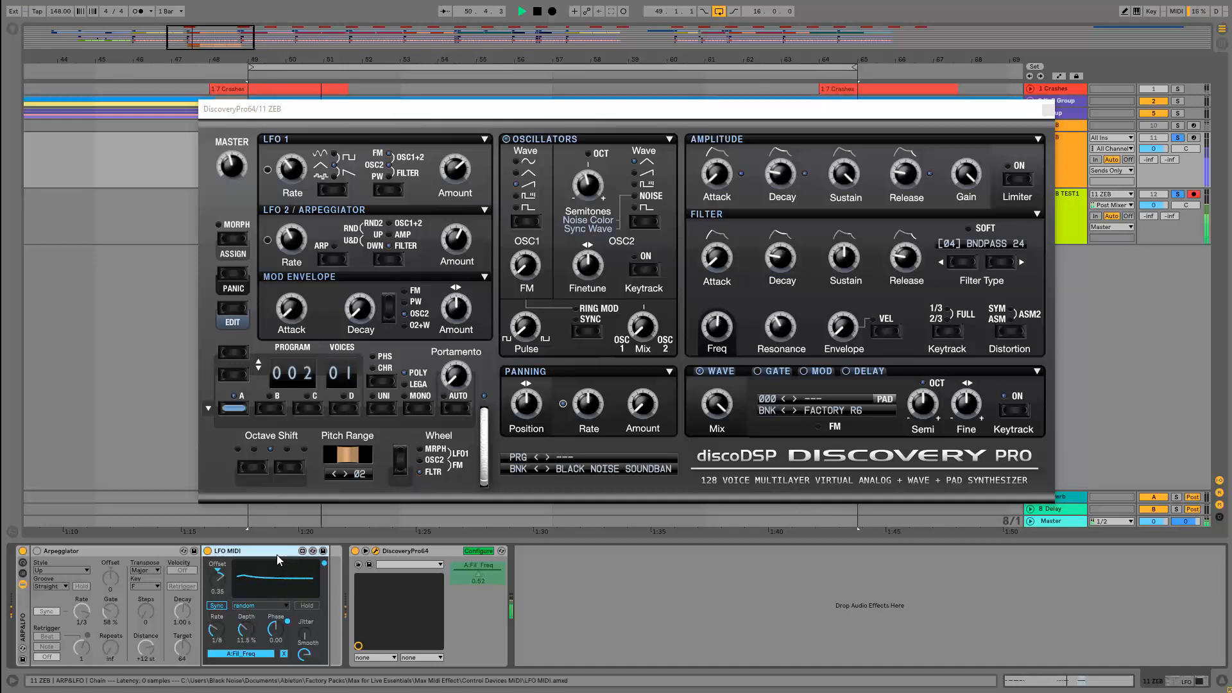
right_click(284, 554)
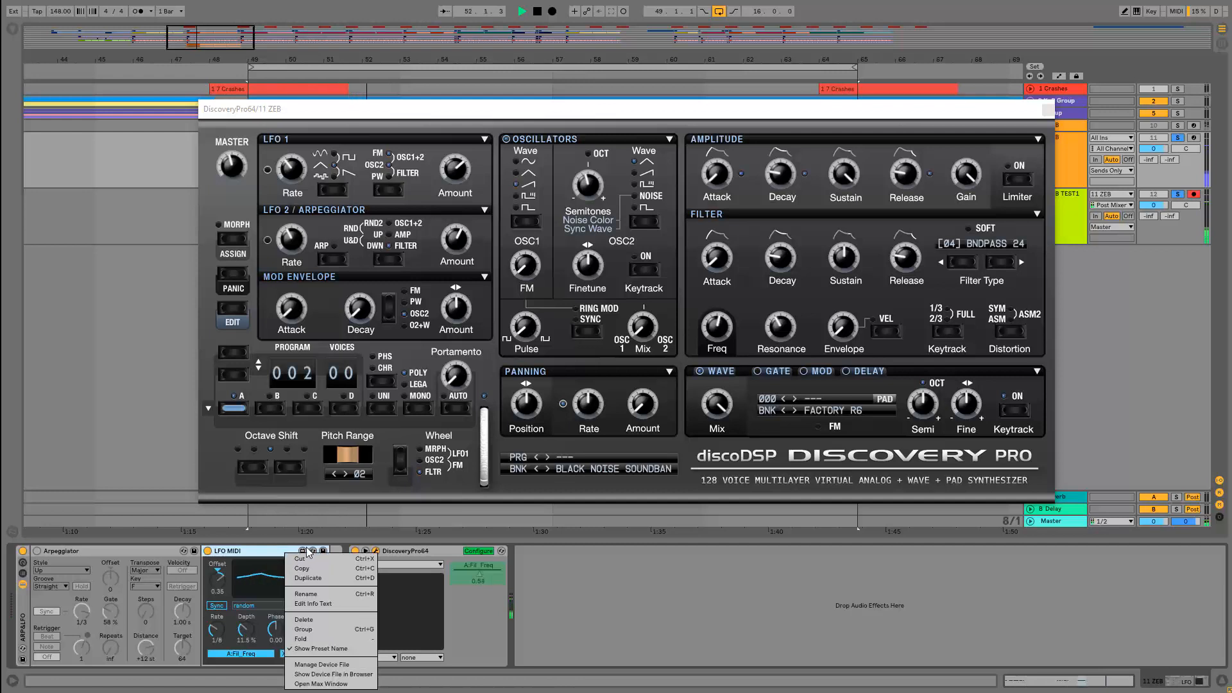
left_click(330, 576)
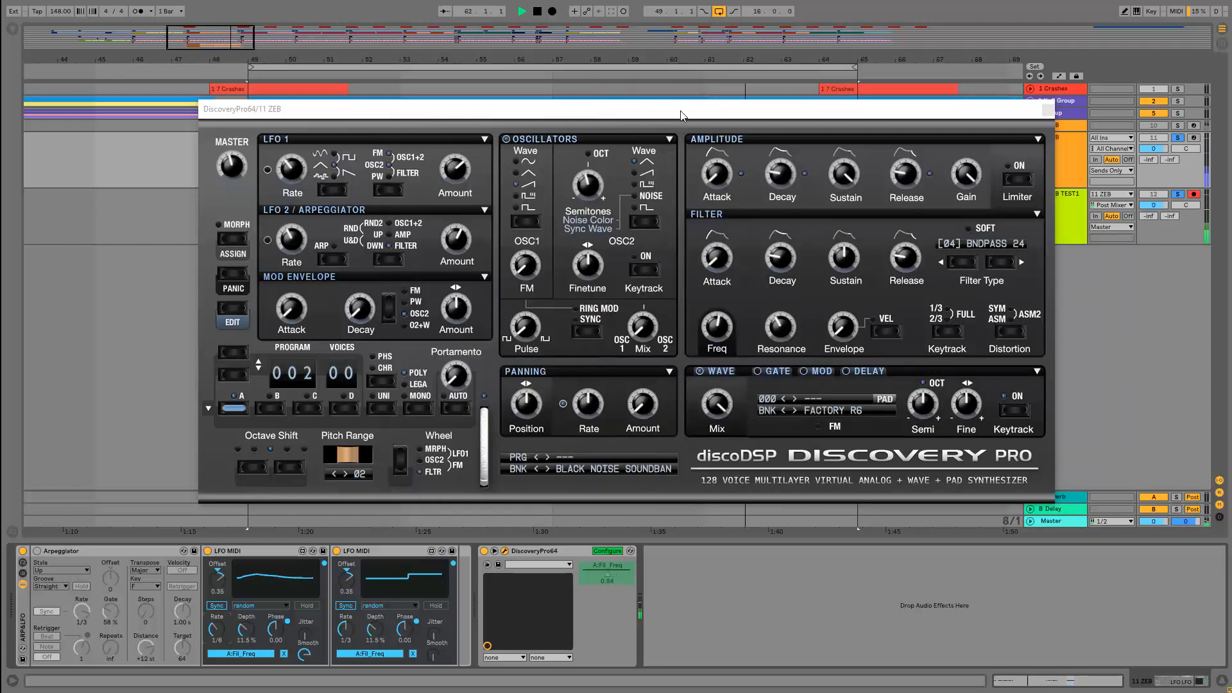
Duplicate the second LFO MIDI device, clear the copy's mapping and map it to the synth's LFO 1 rate
left_click_drag(676, 109, 764, 124)
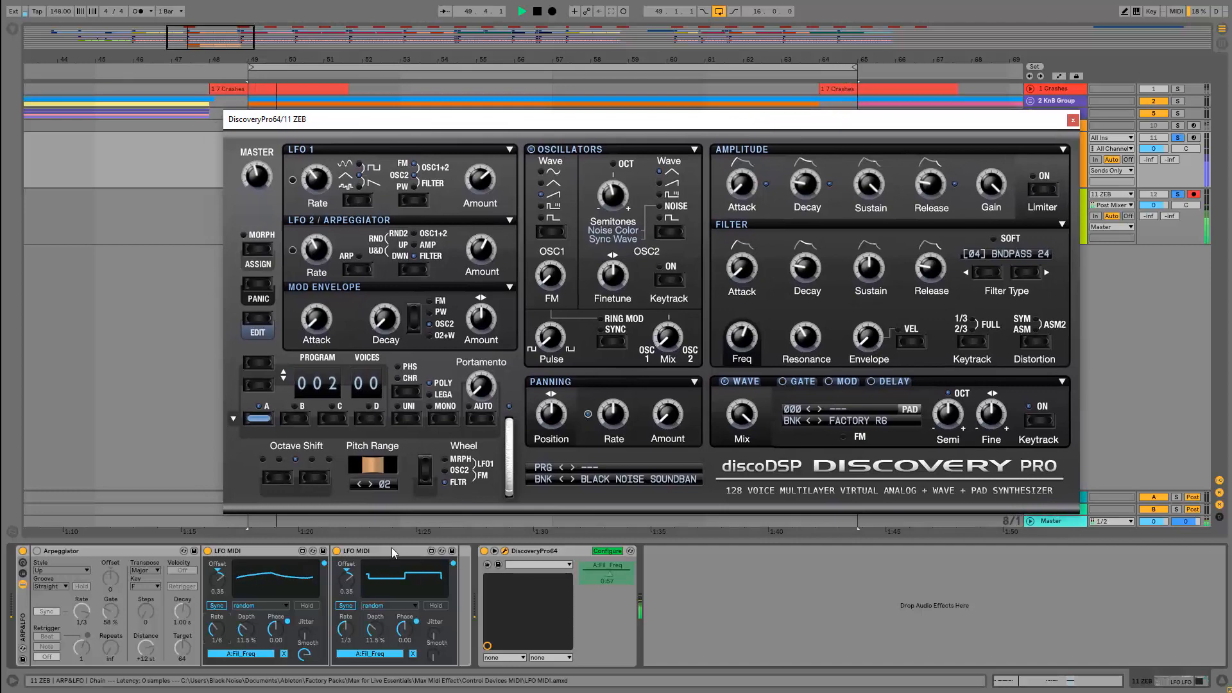
left_click(366, 568)
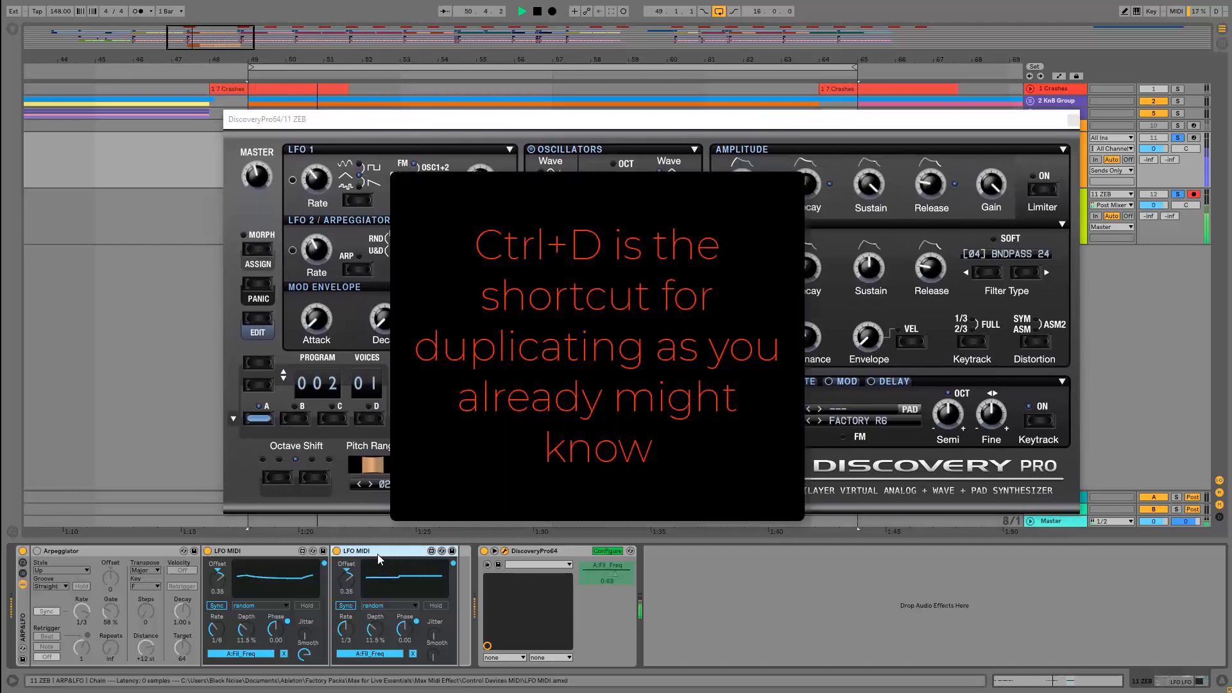
key("ctrl+d")
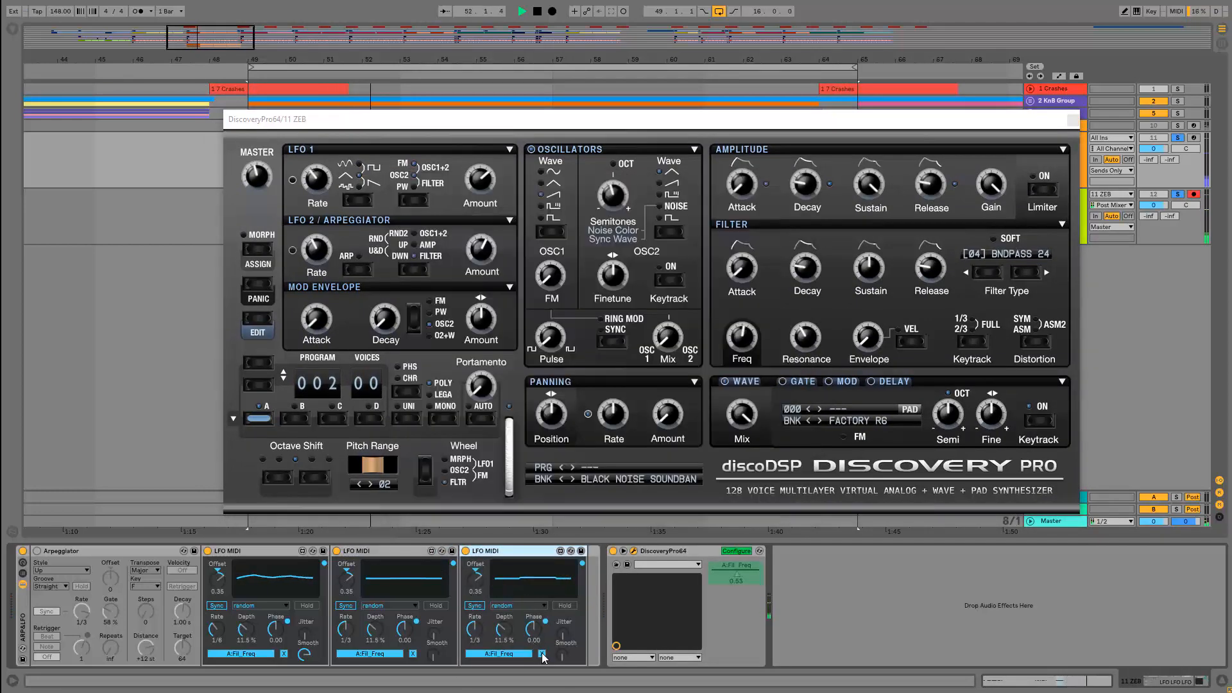
left_click(542, 653)
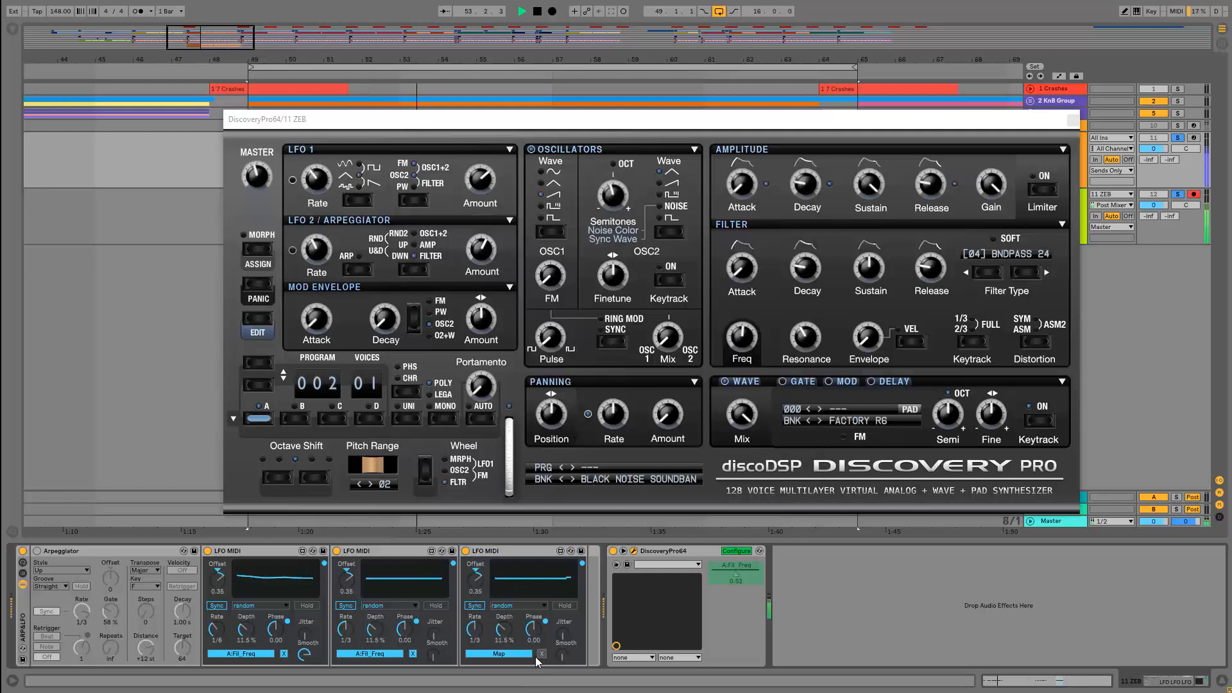
left_click(513, 653)
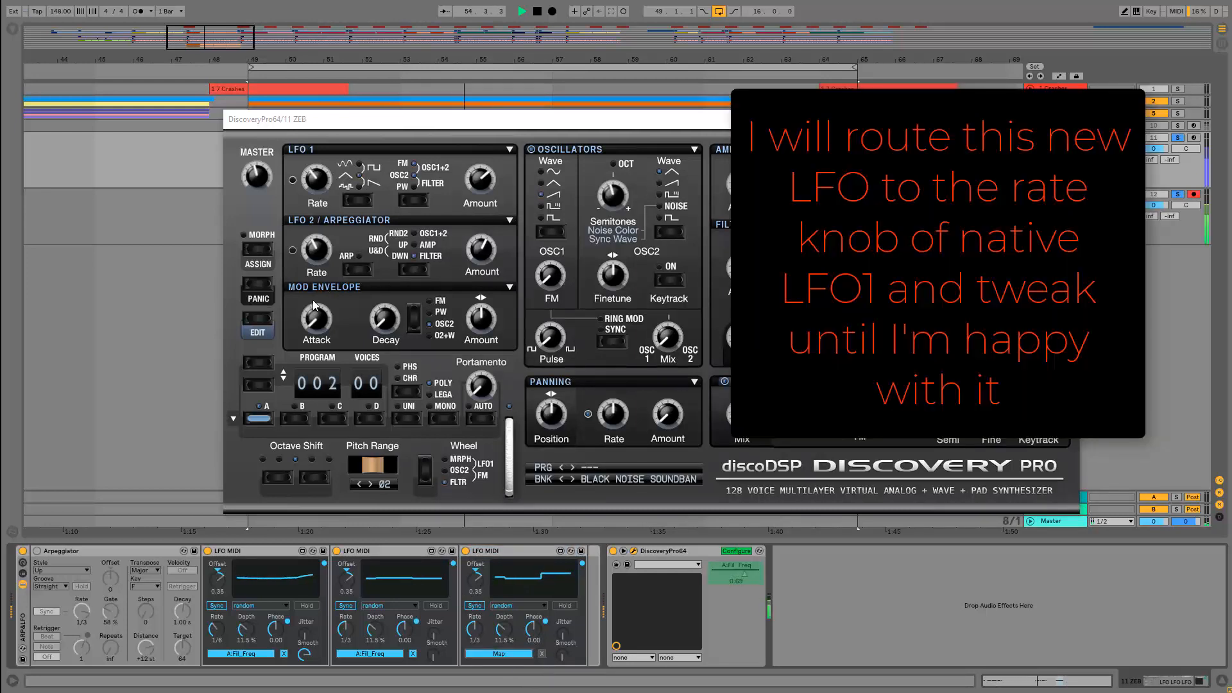
left_click(321, 186)
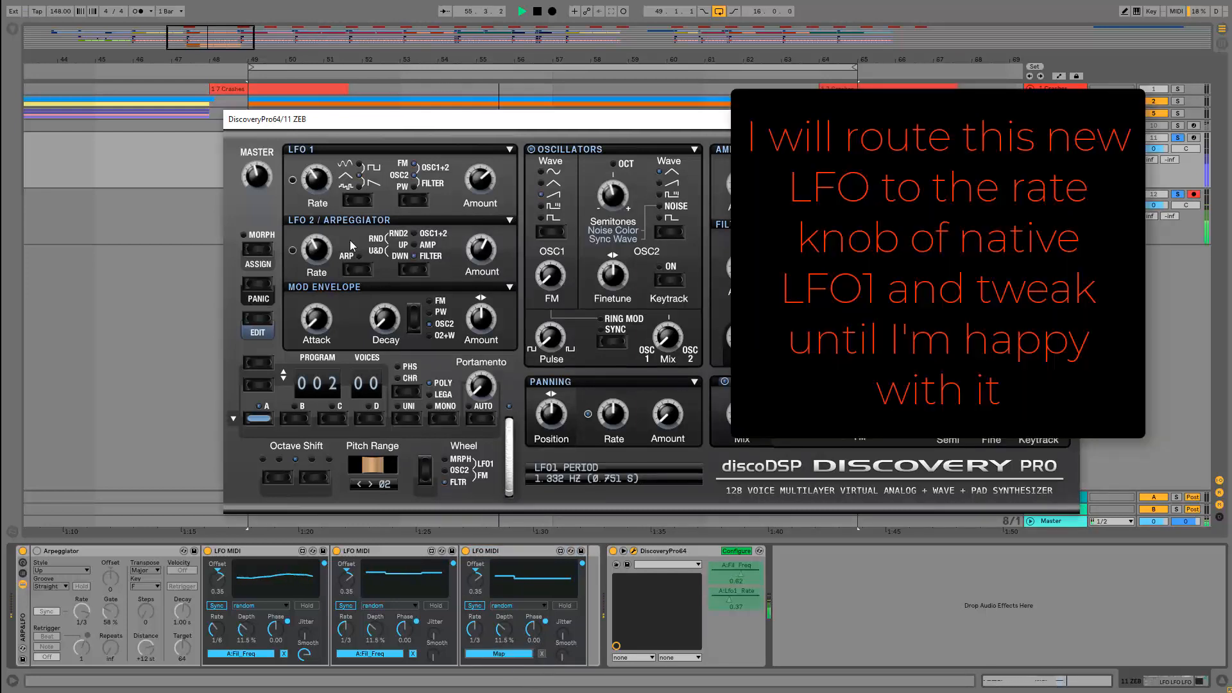
left_click(729, 599)
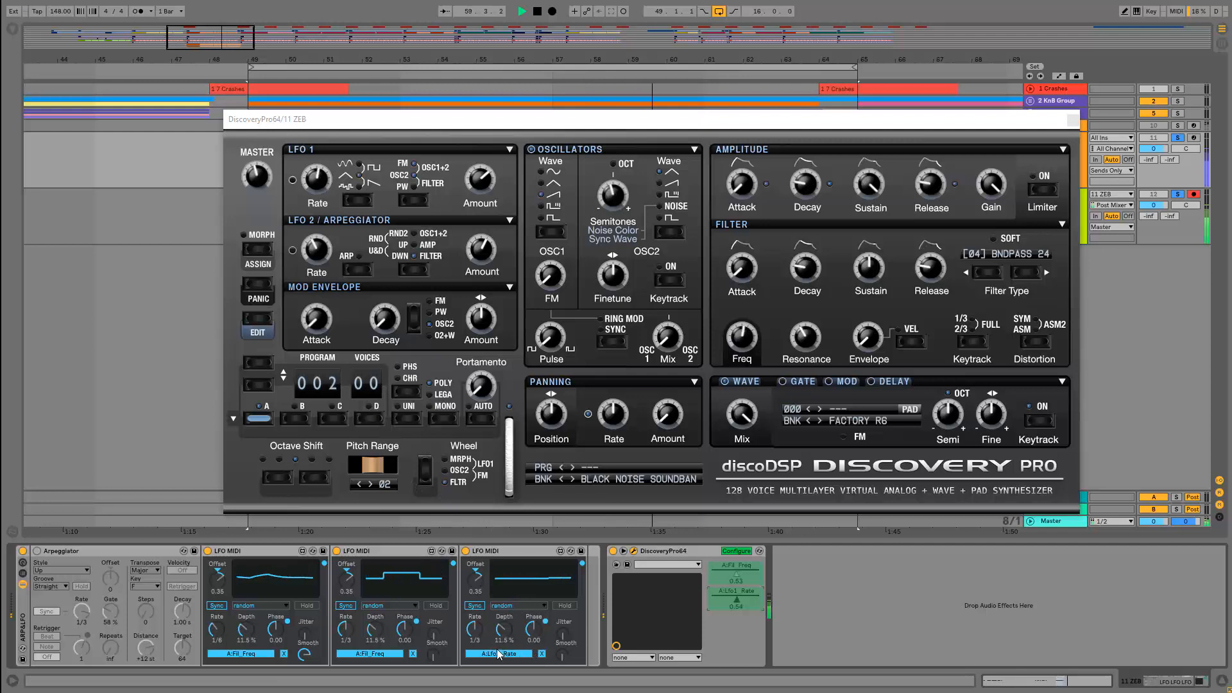
Smooth the third LFO MIDI's modulation and set its offset to -0.11 and depth to 3.28%
left_click_drag(561, 659, 561, 597)
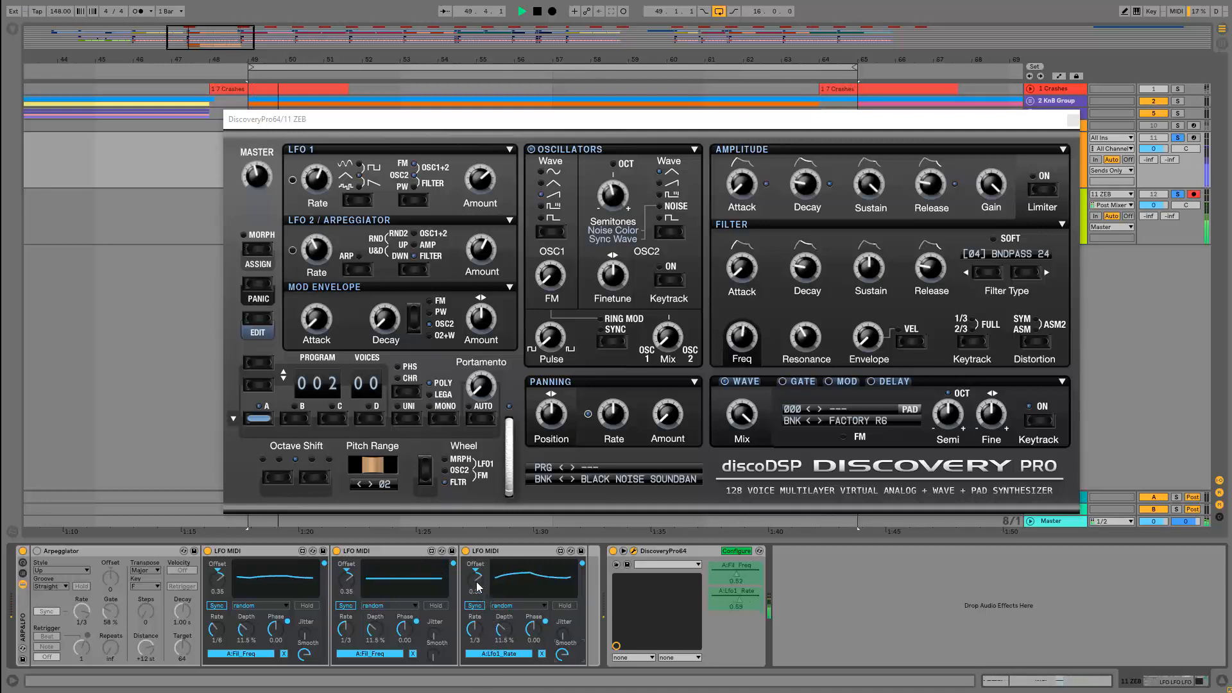
left_click_drag(475, 580, 475, 642)
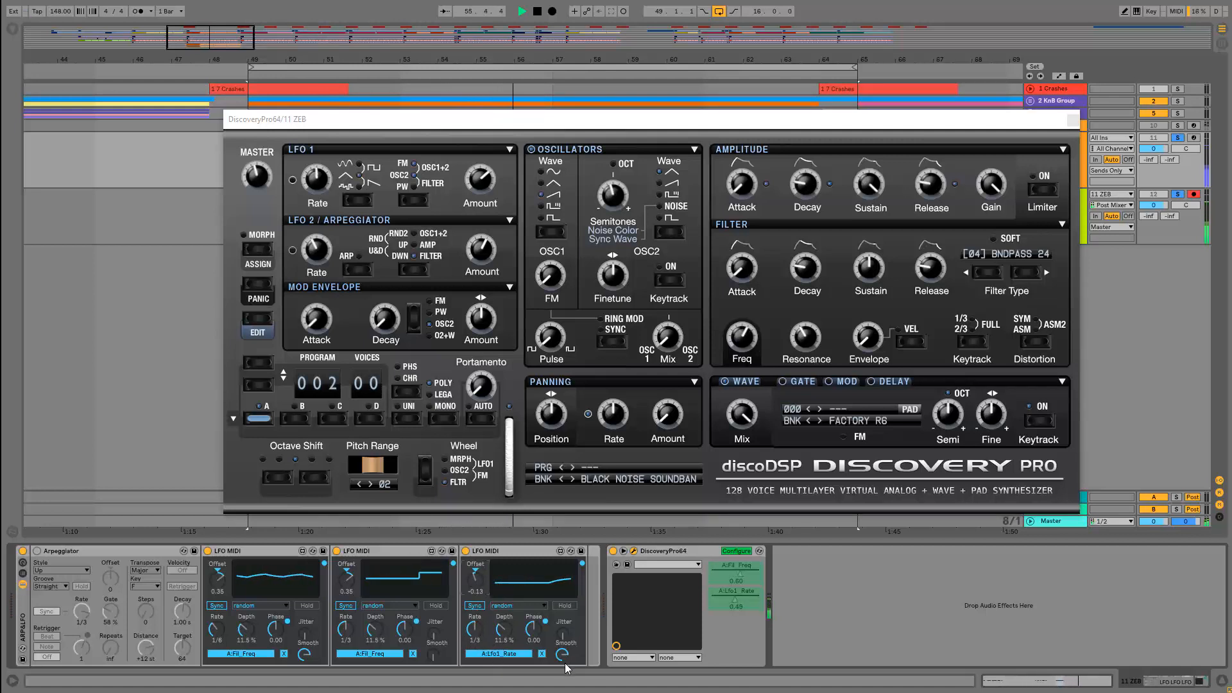
left_click_drag(478, 588, 478, 581)
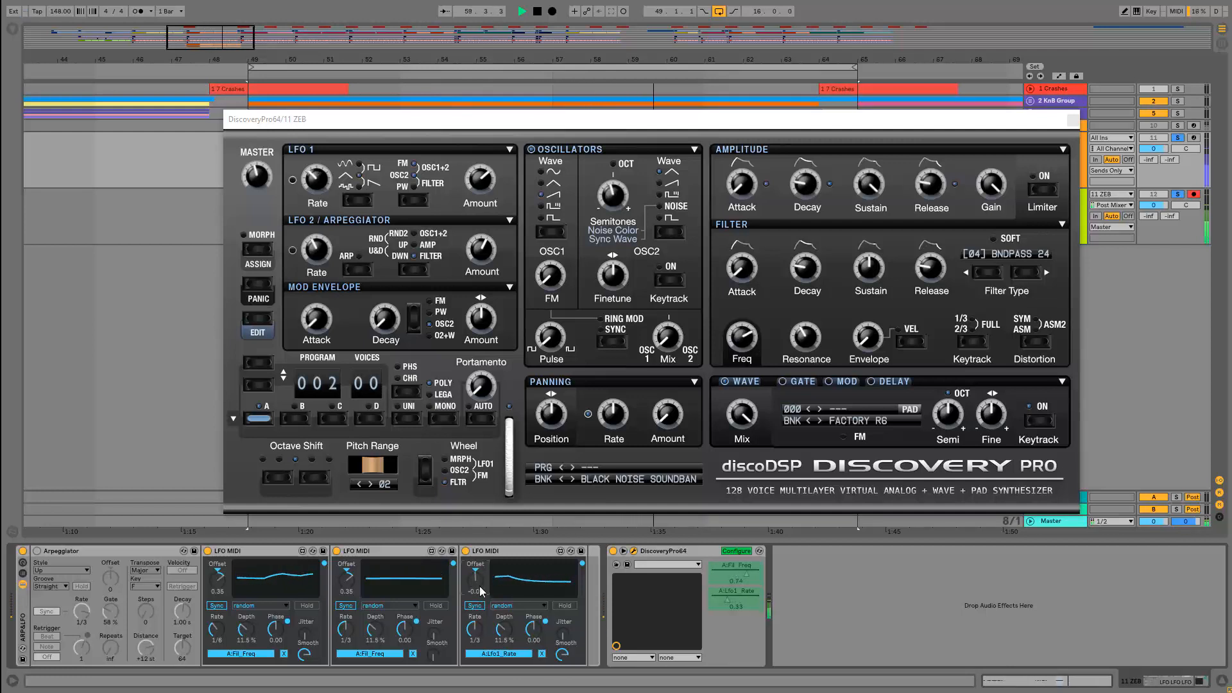
left_click_drag(479, 587, 504, 637)
Duplicate the third LFO MIDI, map the copy to the third one's rate, and reduce the third one's depth to 0.35%
left_click(527, 552)
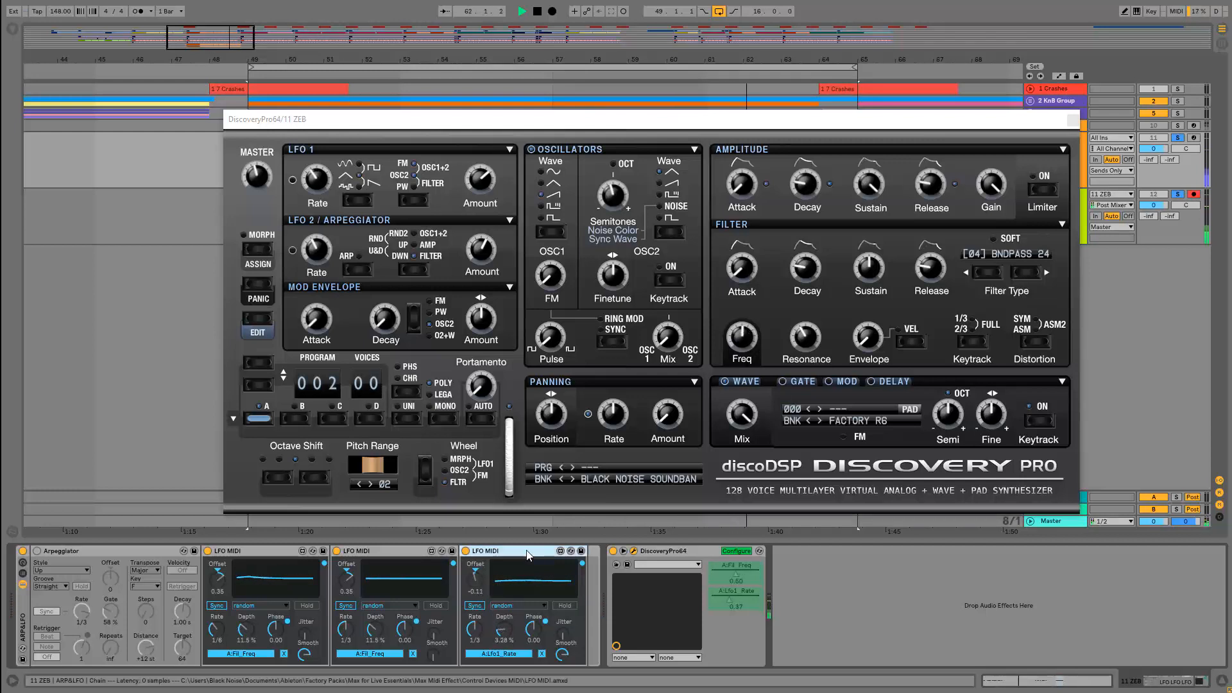
key("ctrl+d")
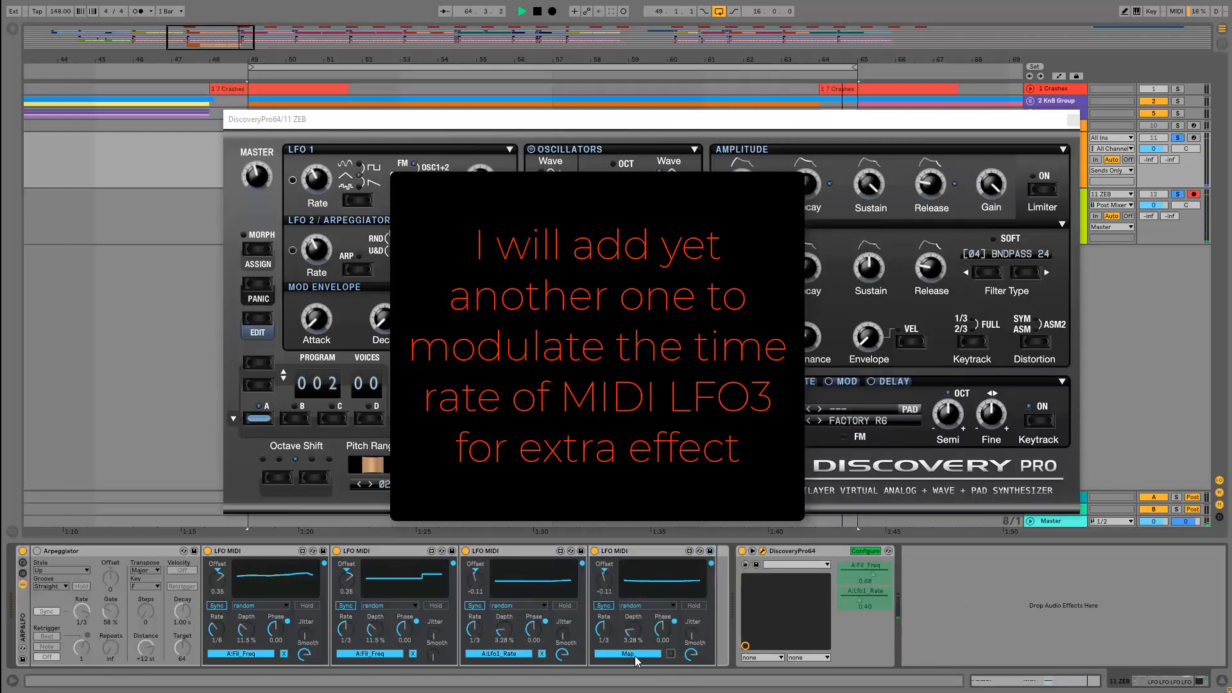
left_click(475, 631)
left_click_drag(505, 630, 505, 648)
left_click(634, 630)
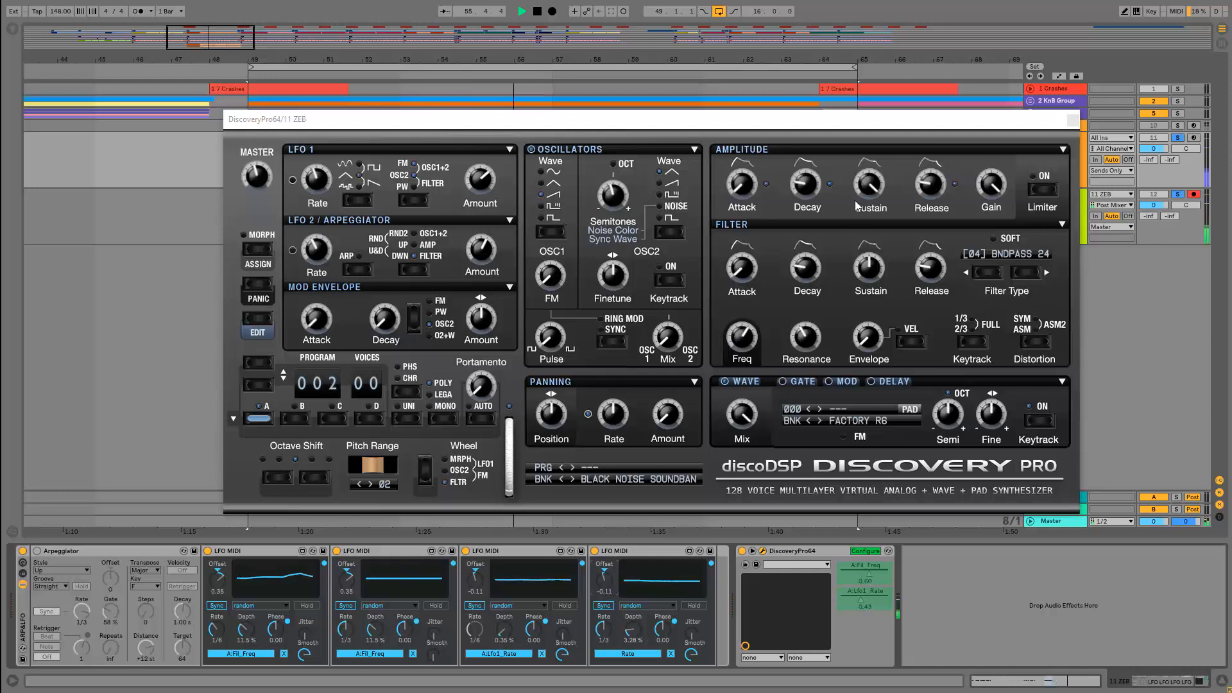
Move the synth window clear of the track clips and set its LFO 1 amount to 72.4%
left_click_drag(868, 127, 849, 243)
left_click(467, 299)
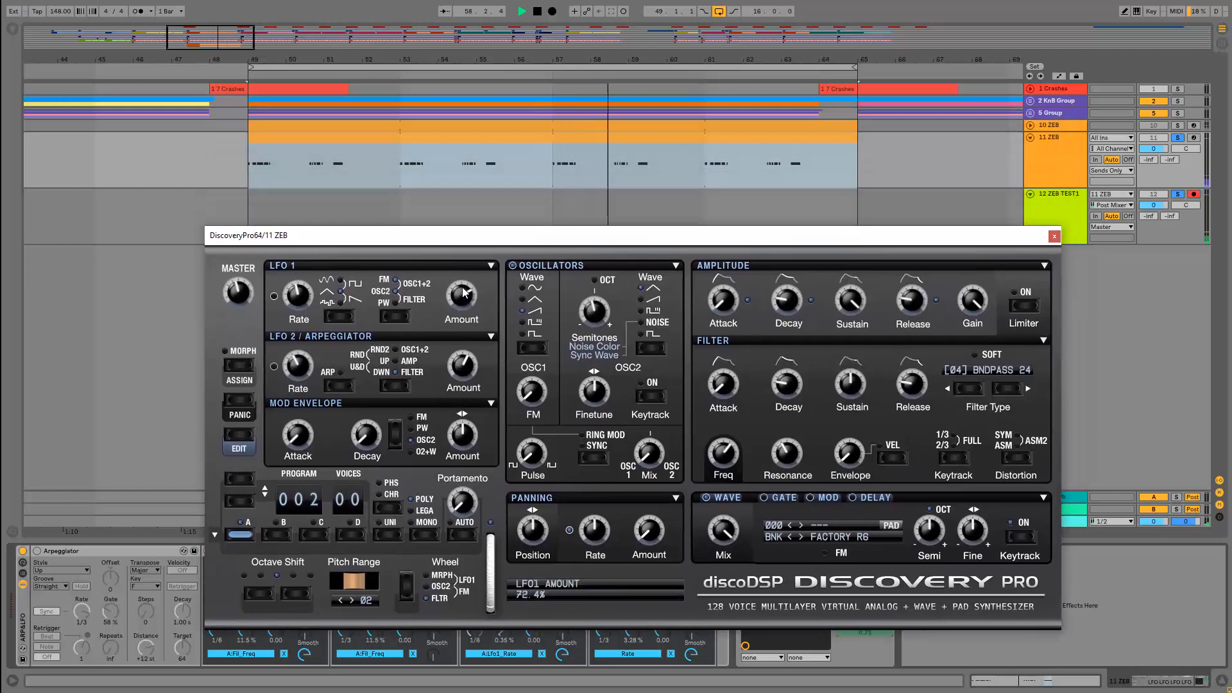
Reduce the synth's LFO 1 amount to 62.0% and stop playback
left_click_drag(468, 298, 465, 314)
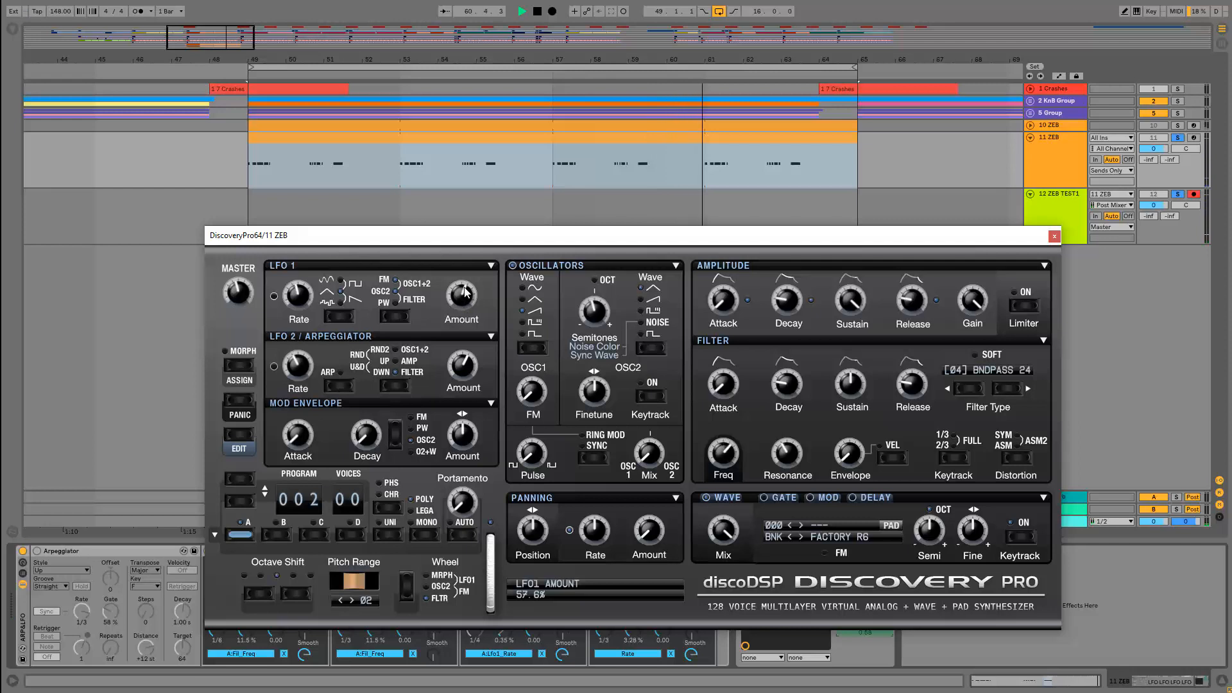
left_click(466, 306)
key("space")
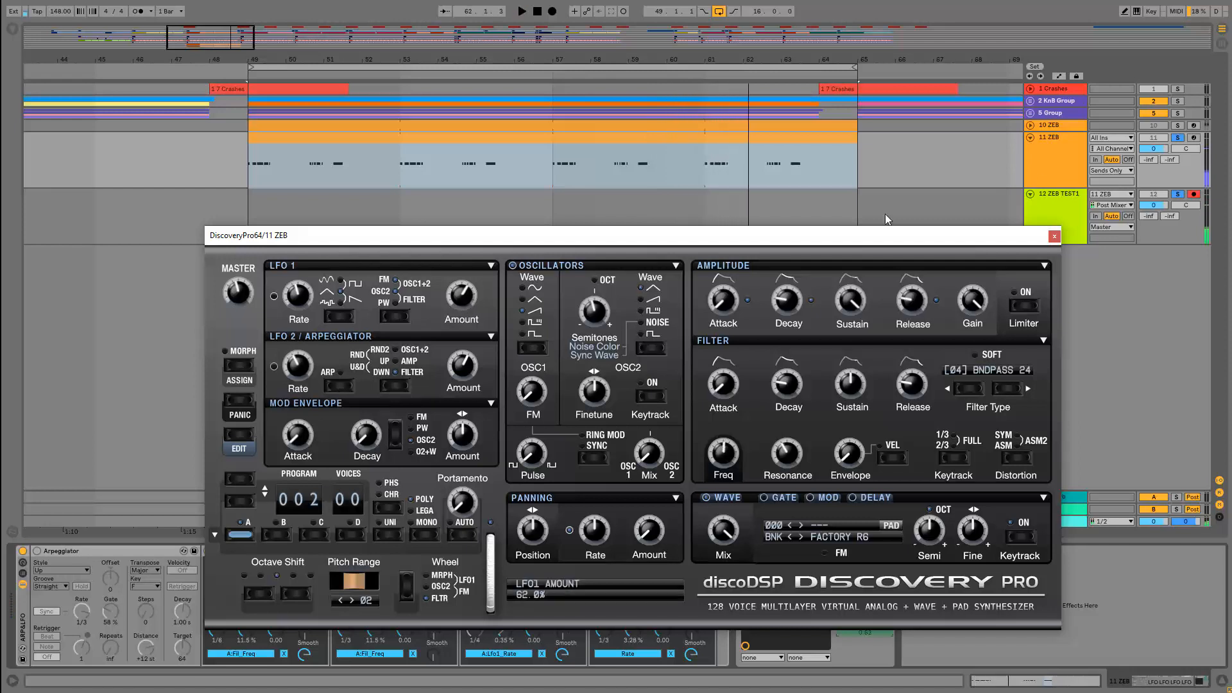
Take the 11 ZEB track out of solo and play the full mix from around bar 47
left_click(1180, 138)
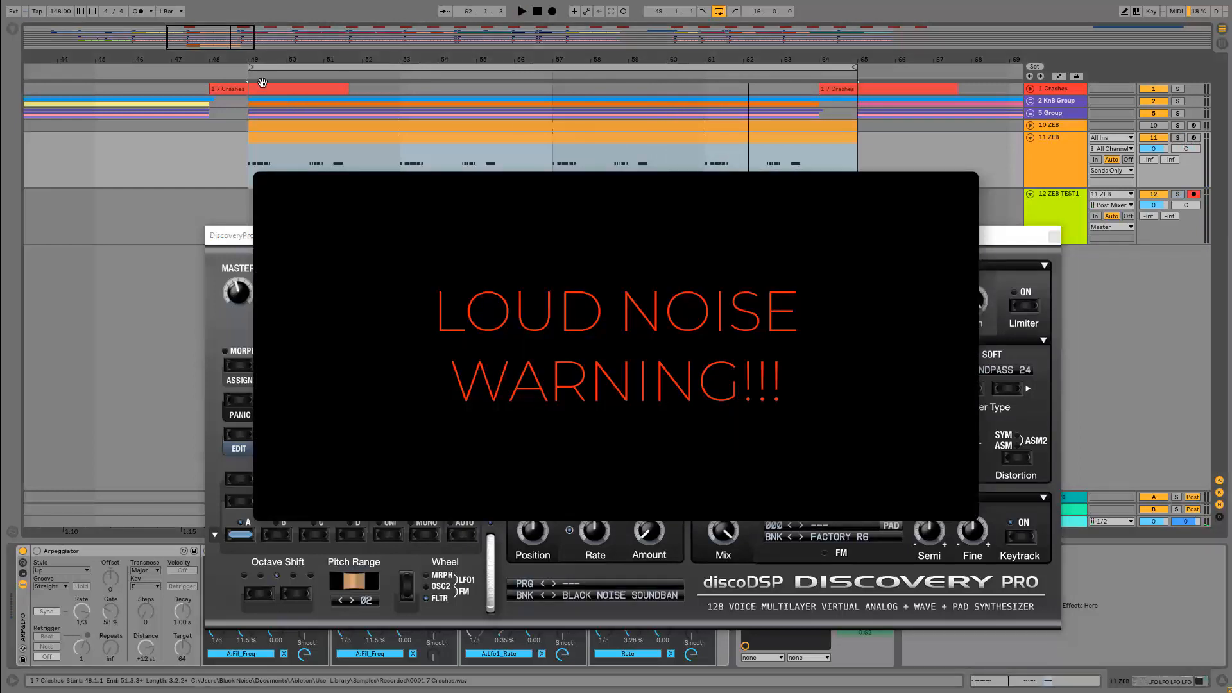
left_click(172, 98)
key("space")
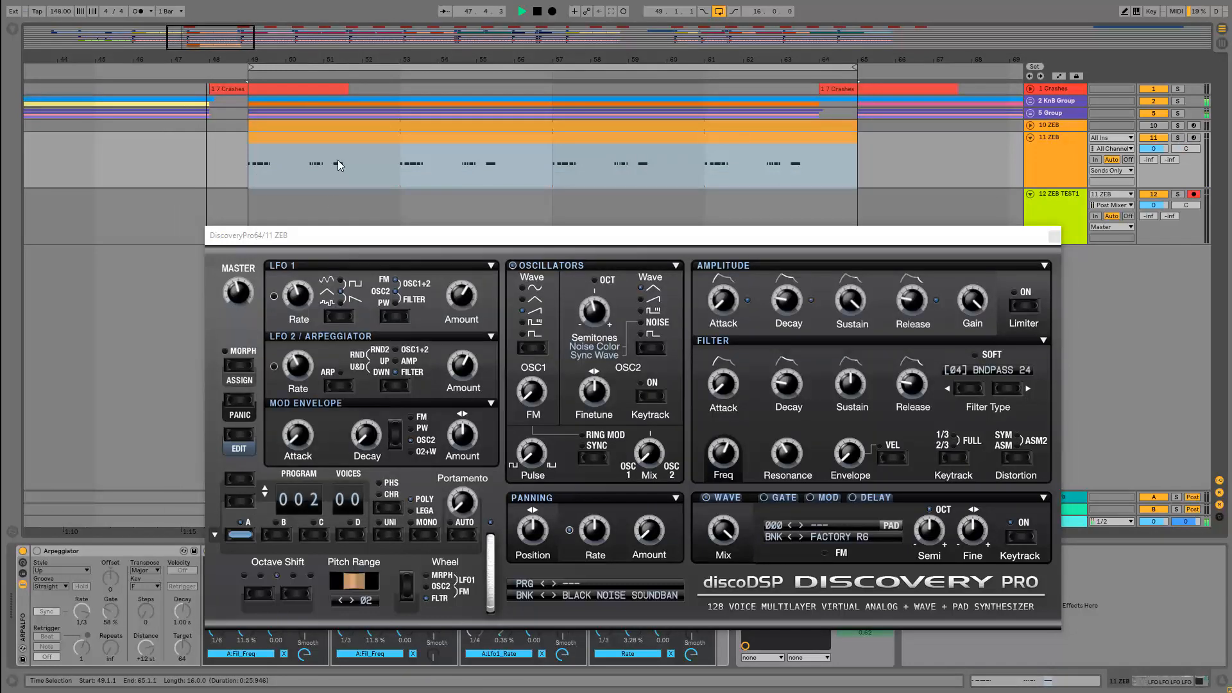
Move the synth window clear of the LFO MIDI devices and fine-tune its LFO 1 amount to 0.64
left_click_drag(498, 241, 500, 190)
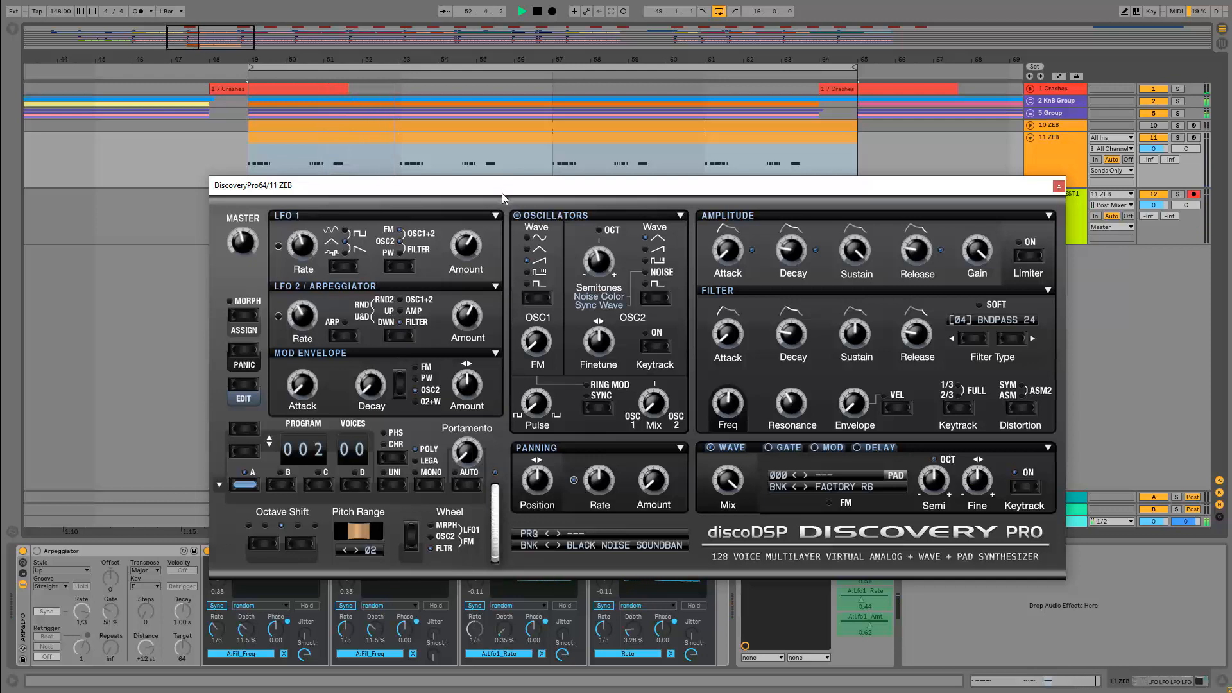
left_click_drag(502, 194, 511, 118)
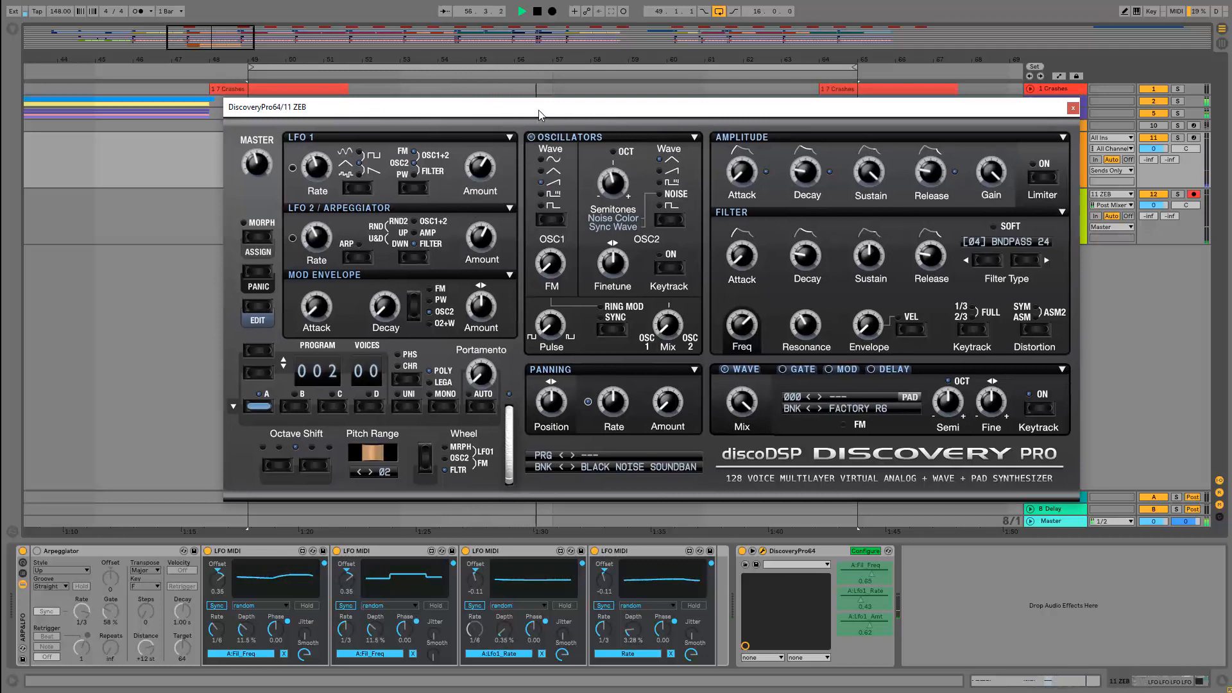
mouse_move(488, 172)
left_mouse_down()
mouse_move(478, 140)
mouse_move(483, 180)
left_mouse_up()
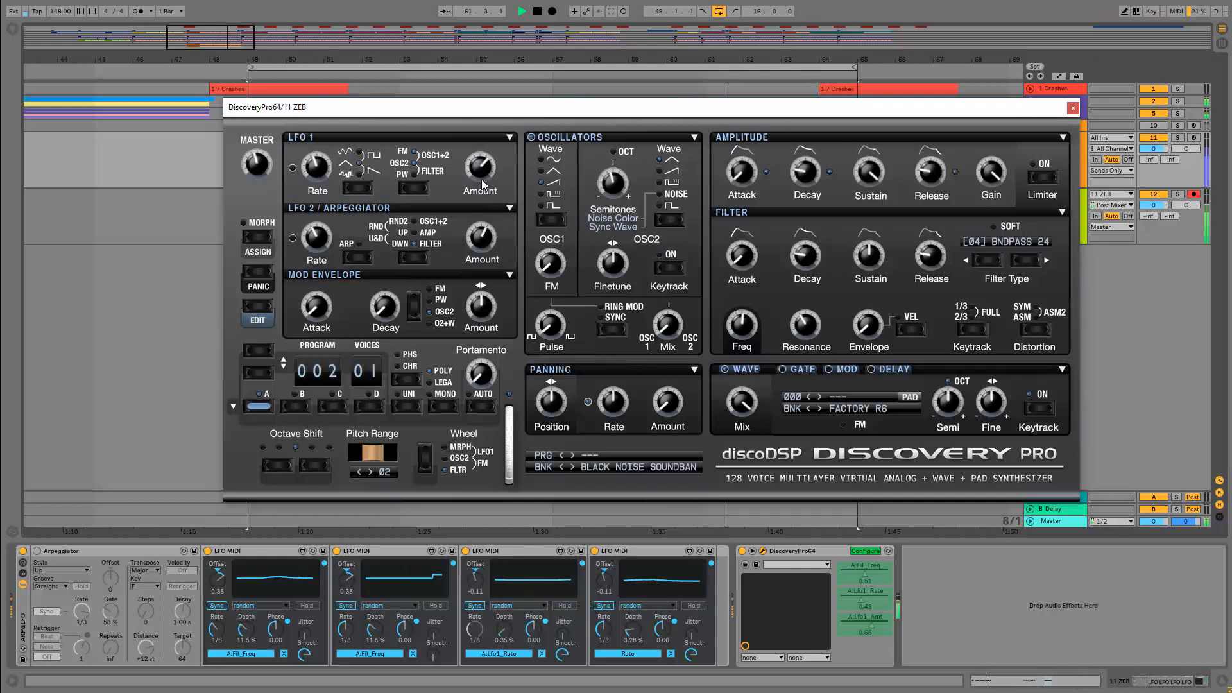
scroll(480, 180, "down", 2)
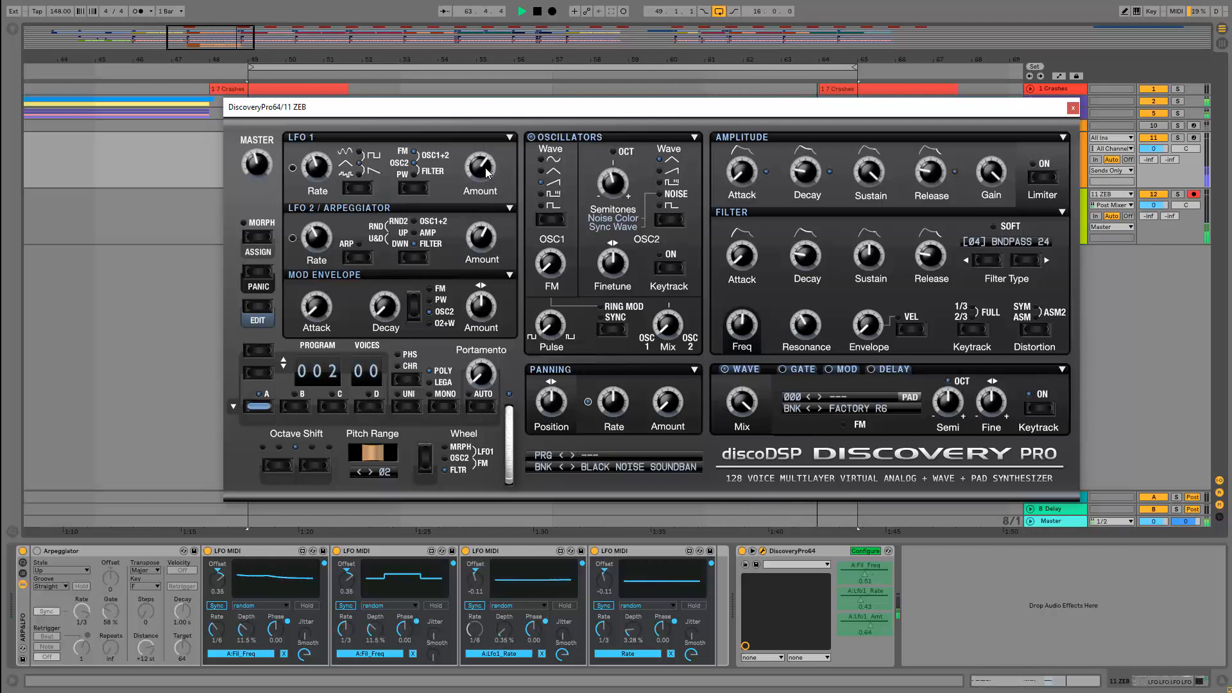
scroll(556, 264, "down", 2)
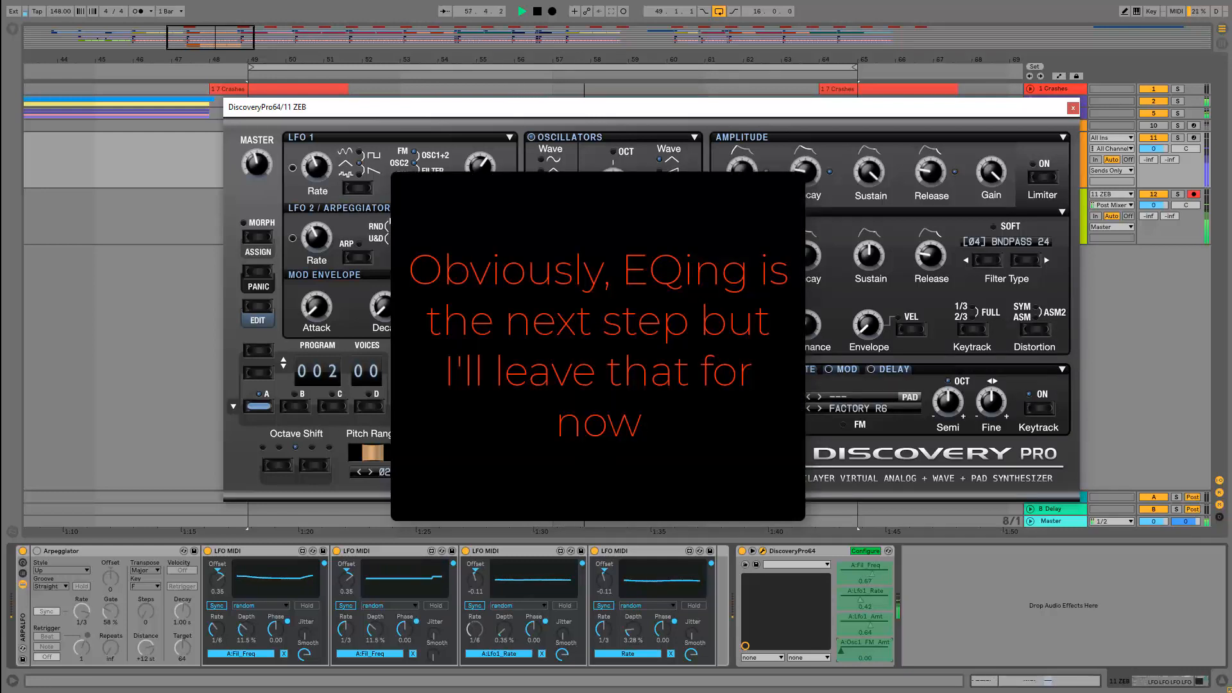
Try different waveforms for oscillator 2 and change oscillator 1's waveform while the mix plays
left_click(669, 207)
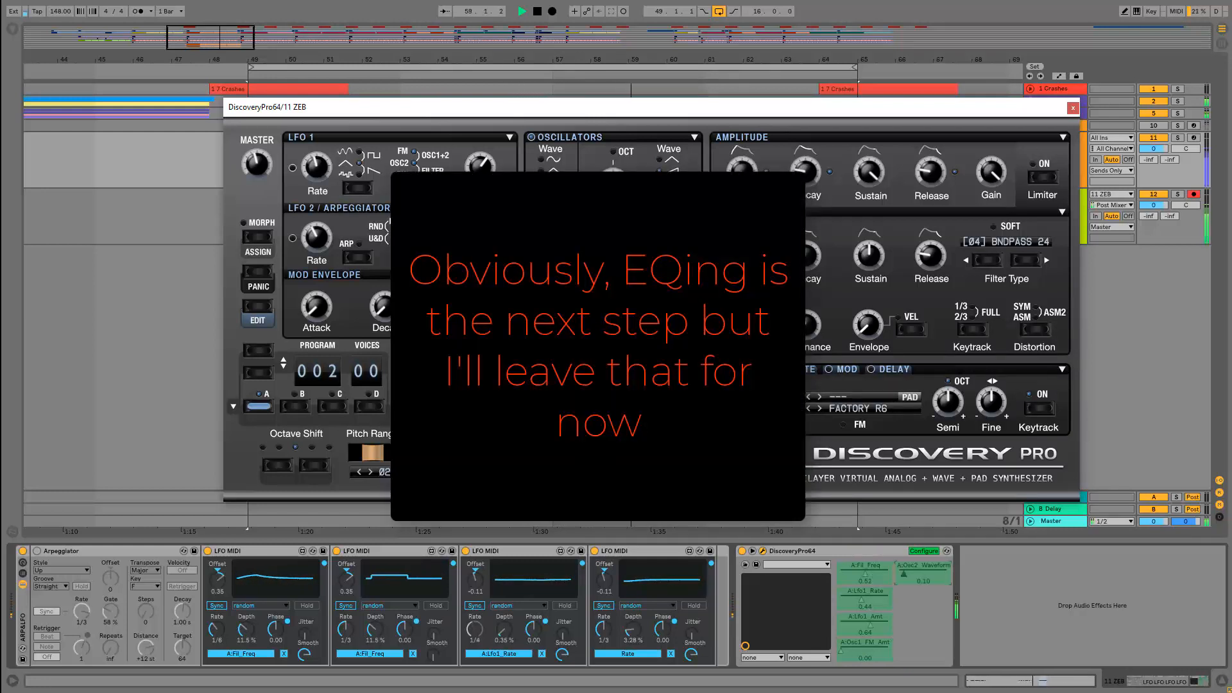
left_click(665, 202)
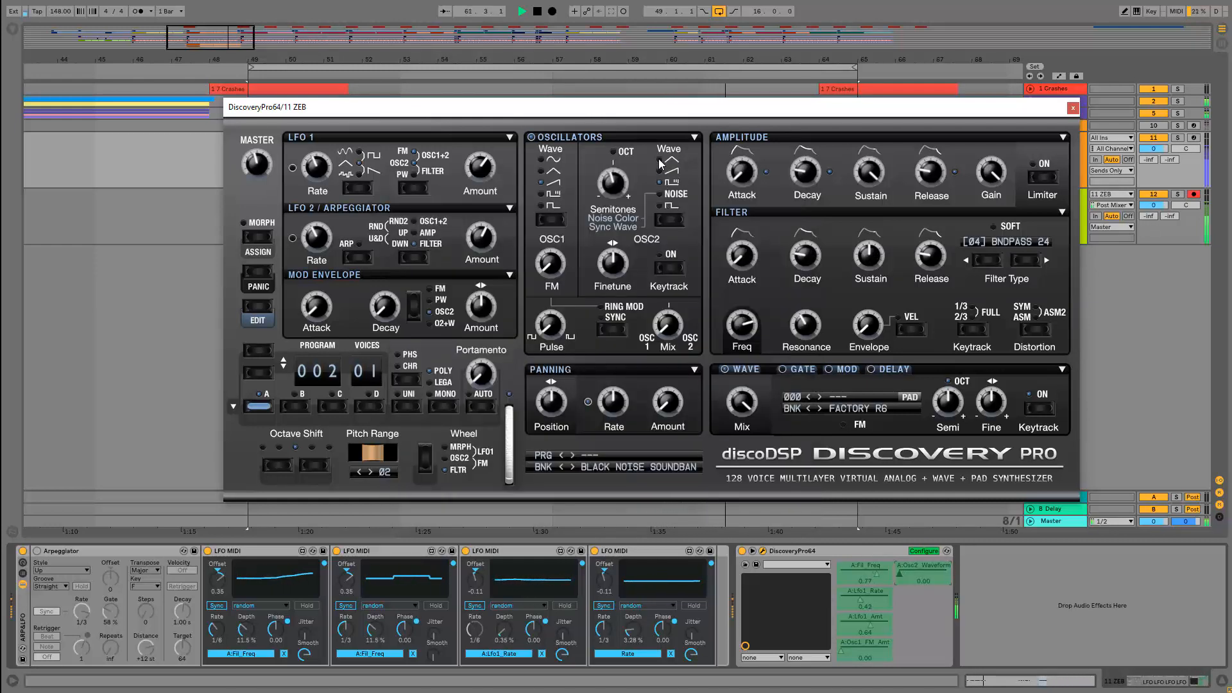
left_click(542, 195)
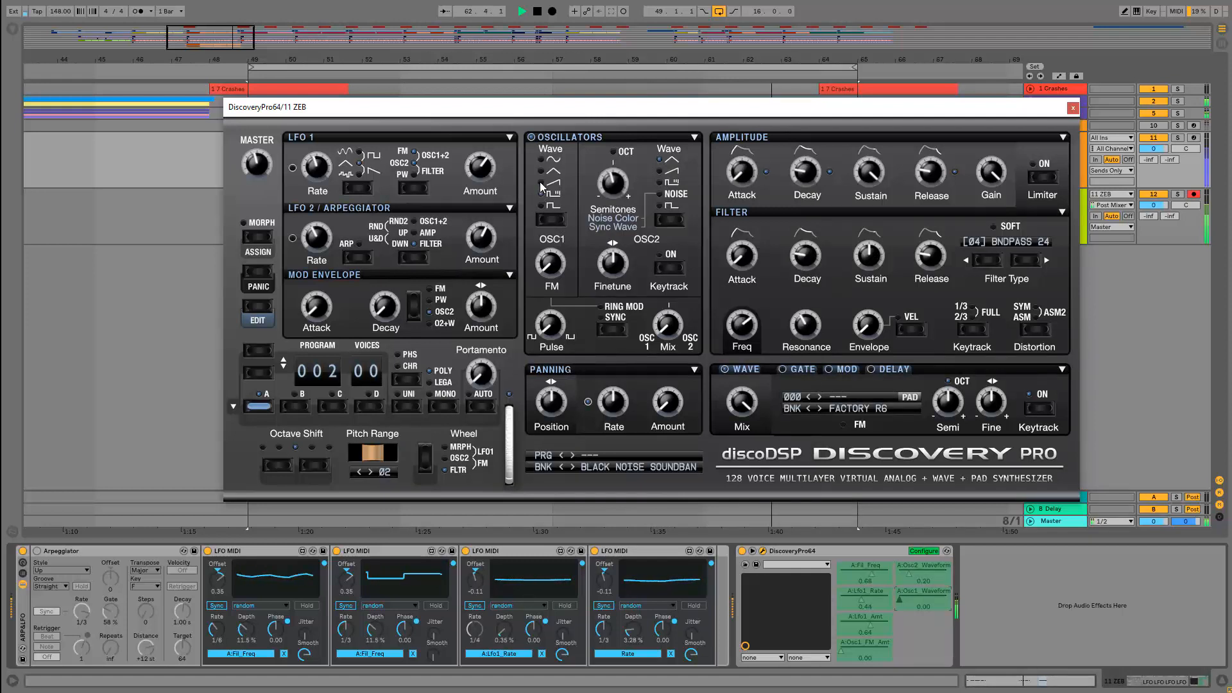